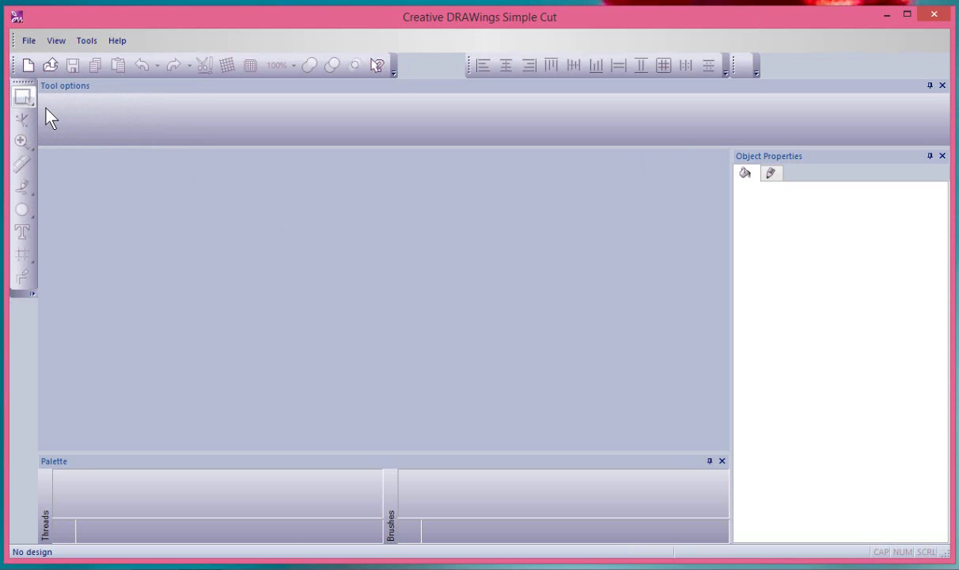
- Start a new design so that its techniques can be selected
left_click(27, 68)
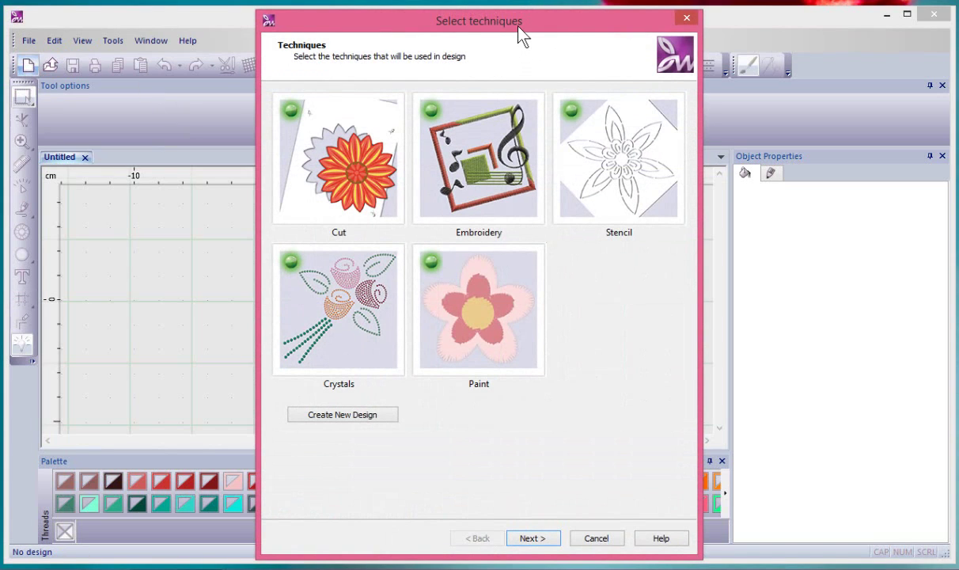
left_click_drag(518, 23, 519, 19)
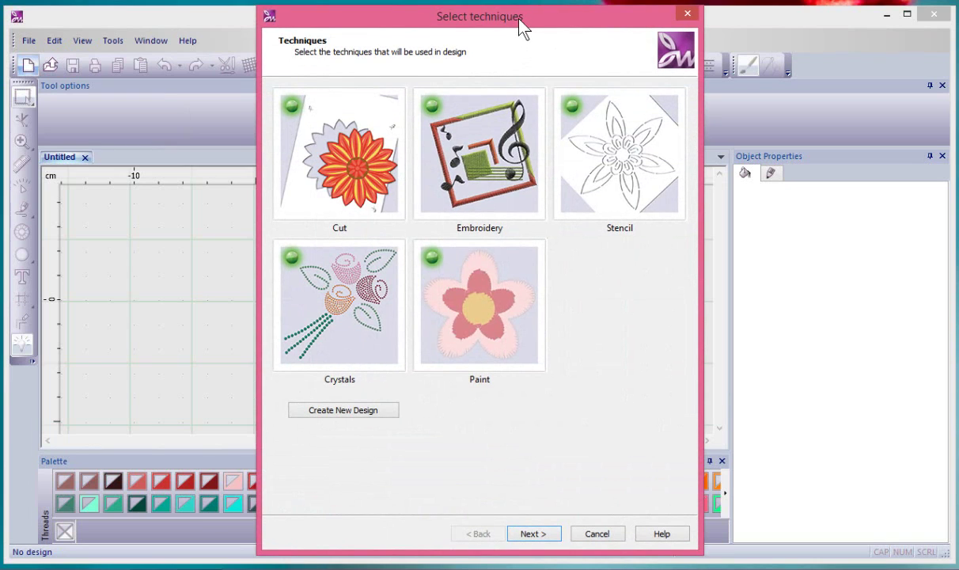
- Switch the Cut, Embroidery, Stencil and Crystals techniques off and back on
left_click(319, 116)
left_click(451, 142)
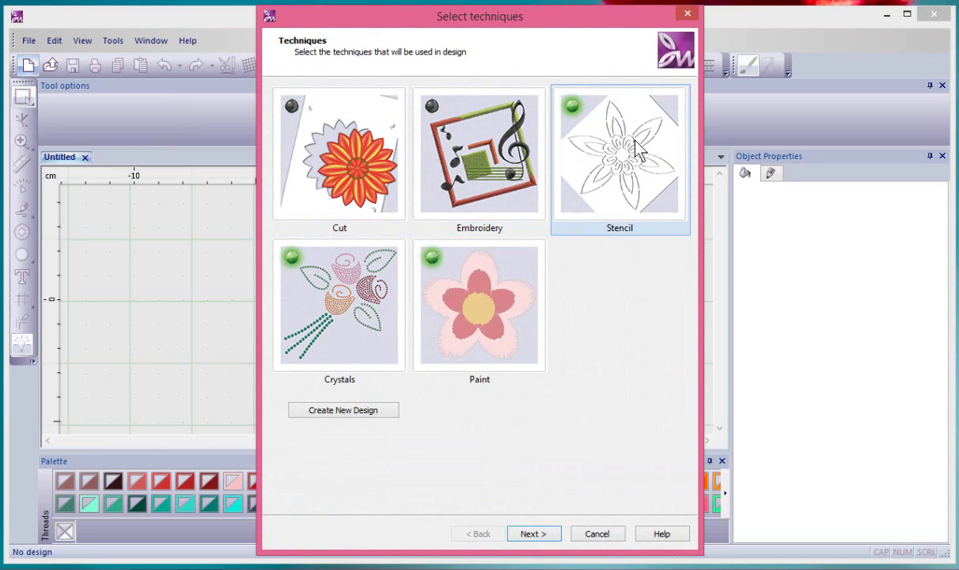
left_click(589, 164)
left_click(306, 262)
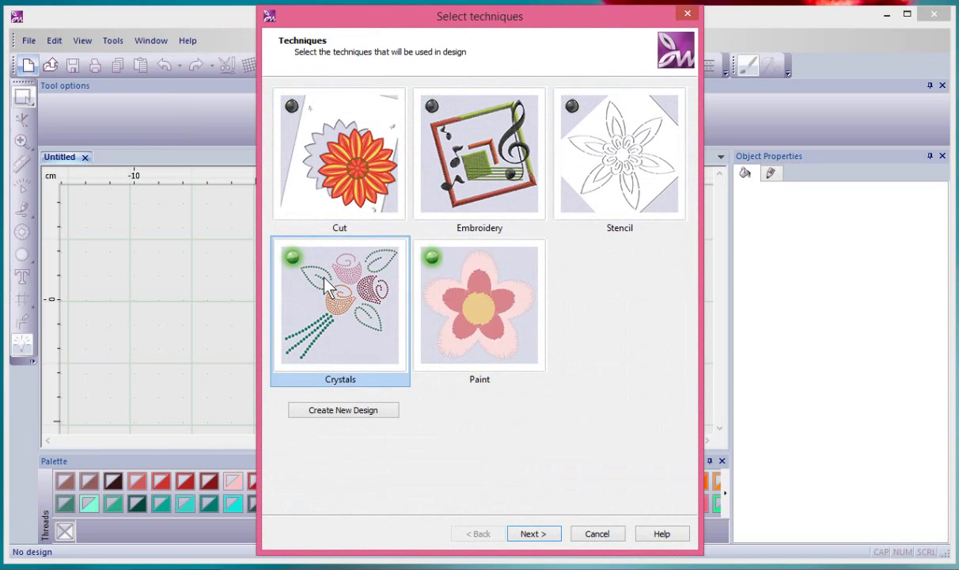
left_click(424, 265)
left_click(432, 297)
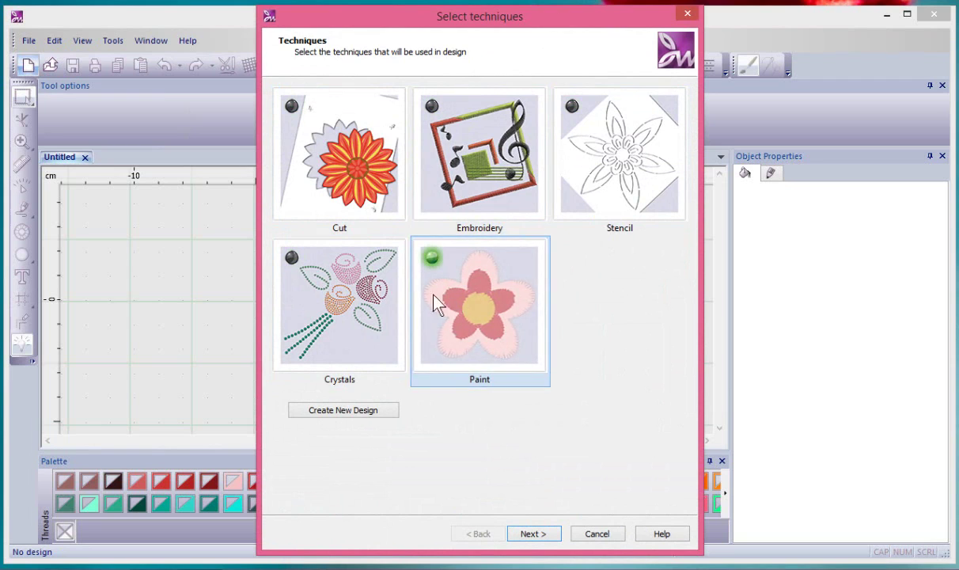
left_click(348, 281)
left_click(585, 148)
left_click(451, 151)
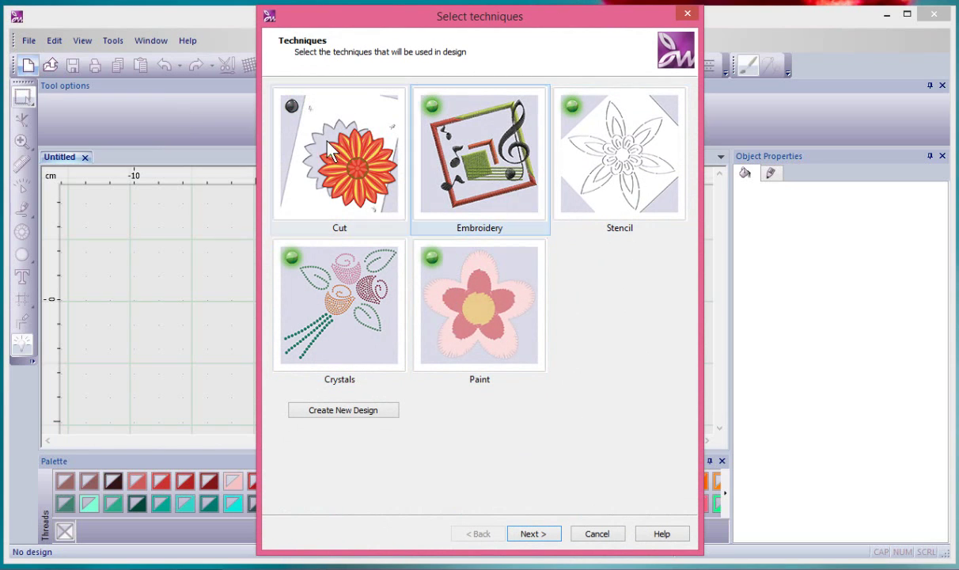
left_click(309, 151)
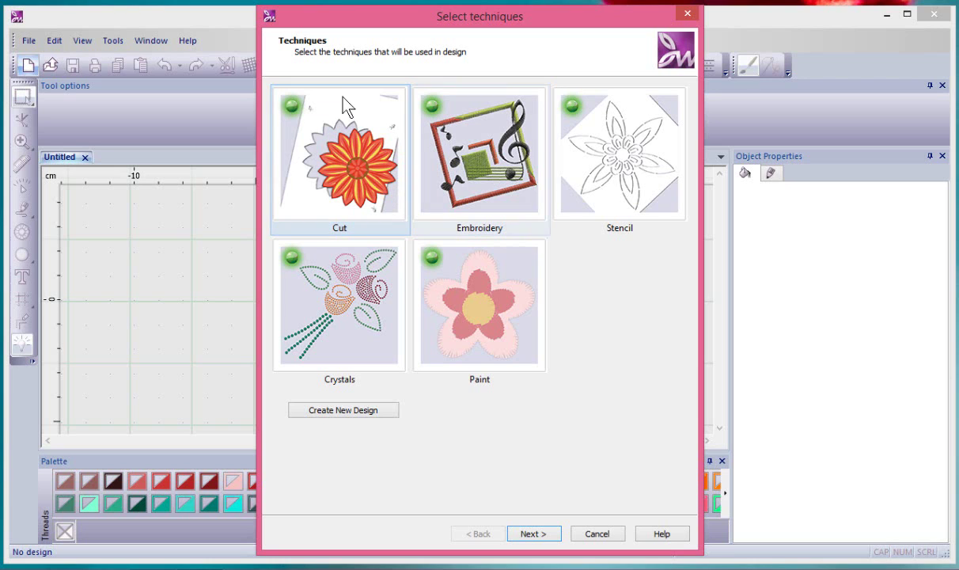
- Leave only the Cut technique enabled and create the new blank design
left_click(469, 148)
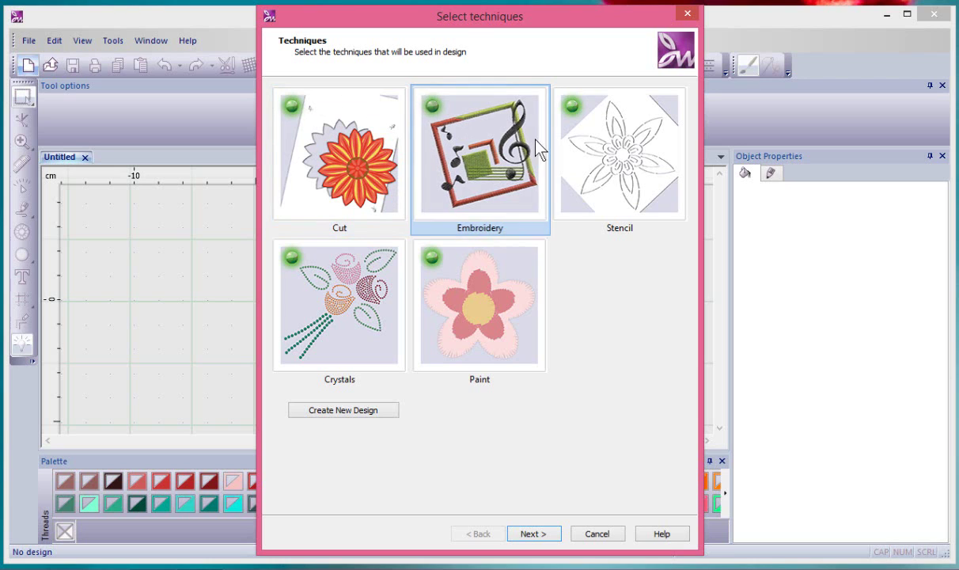
left_click(589, 144)
left_click(382, 294)
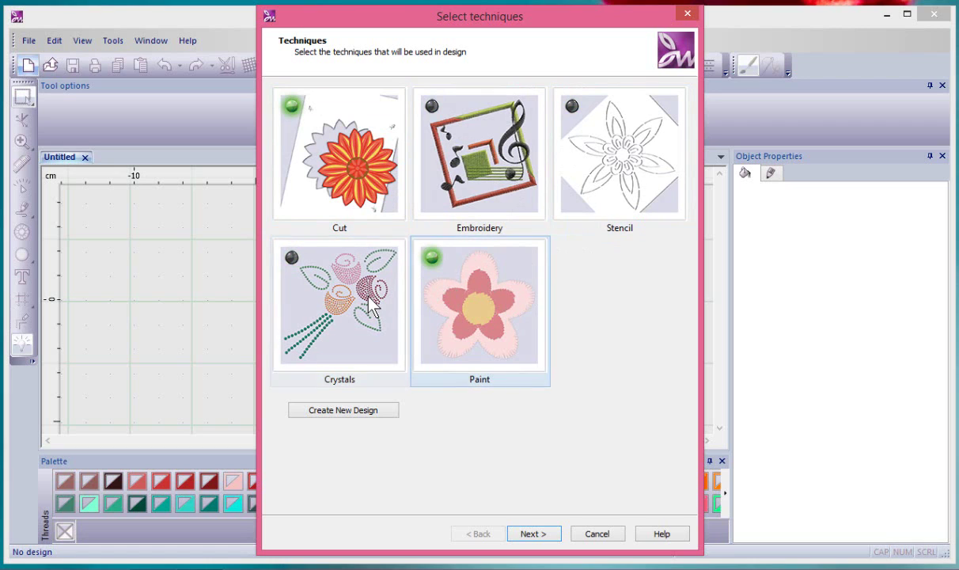
left_click(494, 291)
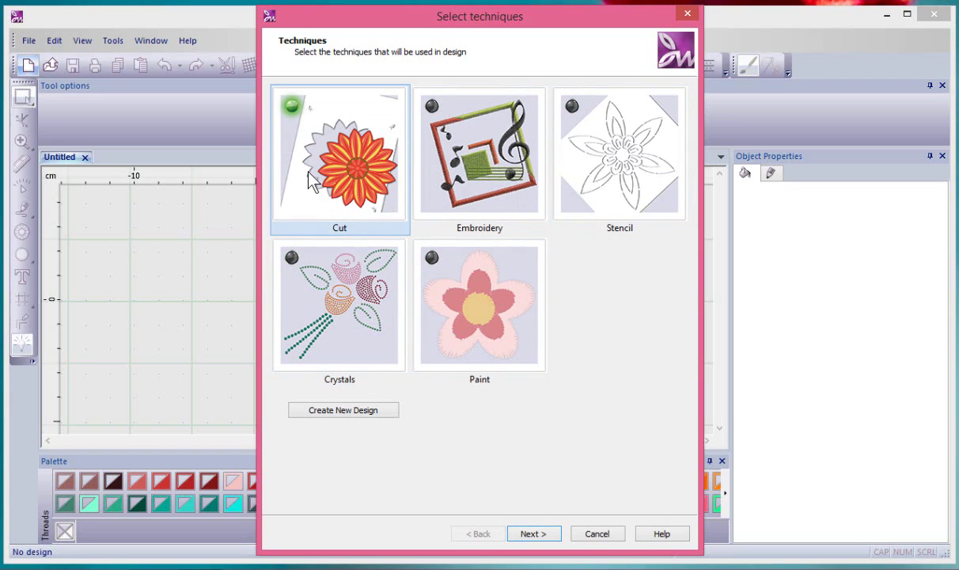
left_click(343, 411)
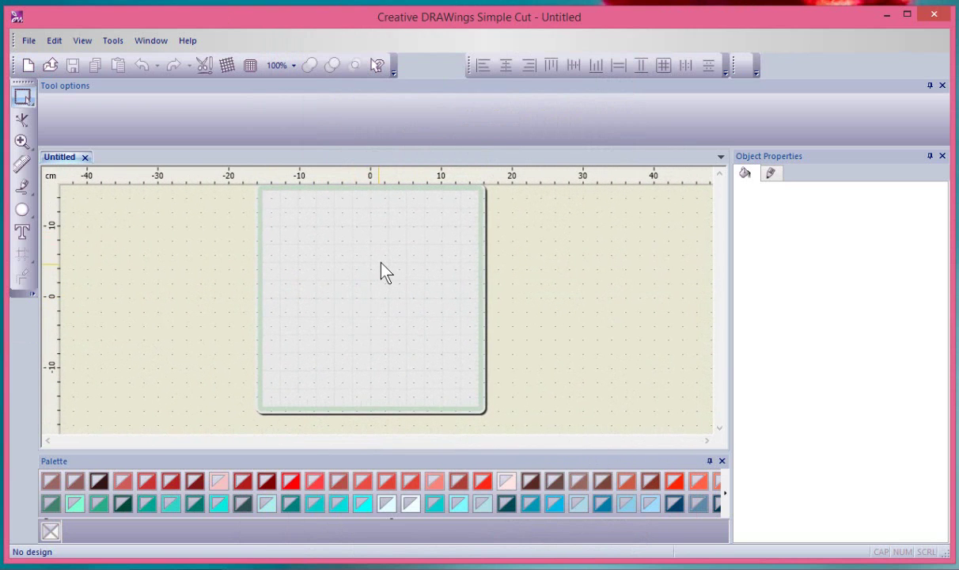
- Start another Cut-only design and choose the Janome Edge 15X15 cutting mat
left_click(28, 65)
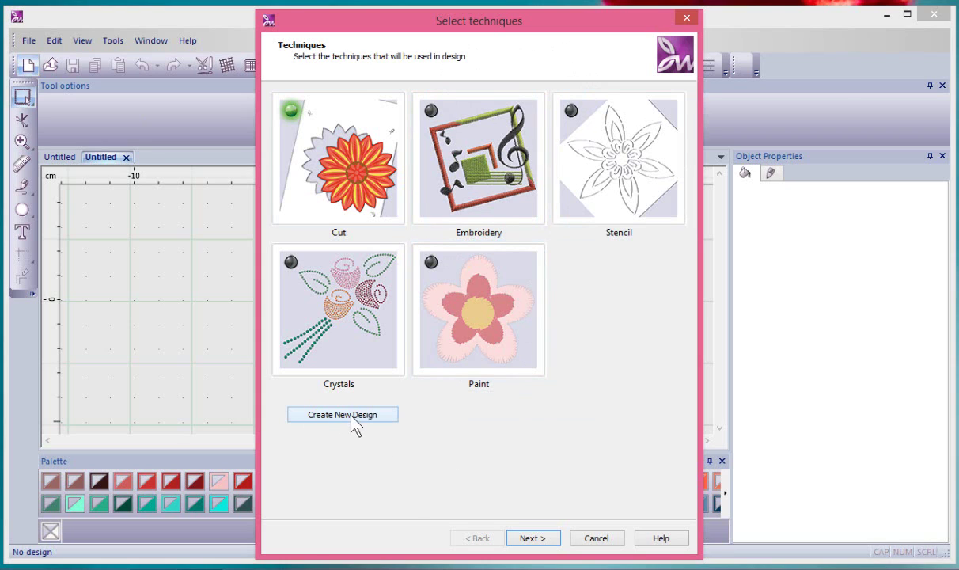
left_click(540, 538)
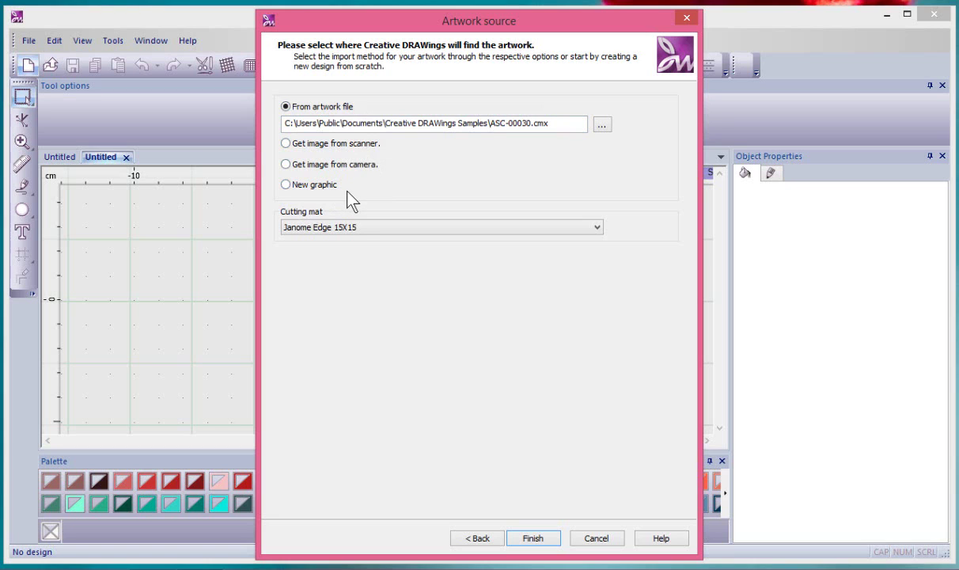
left_click(372, 236)
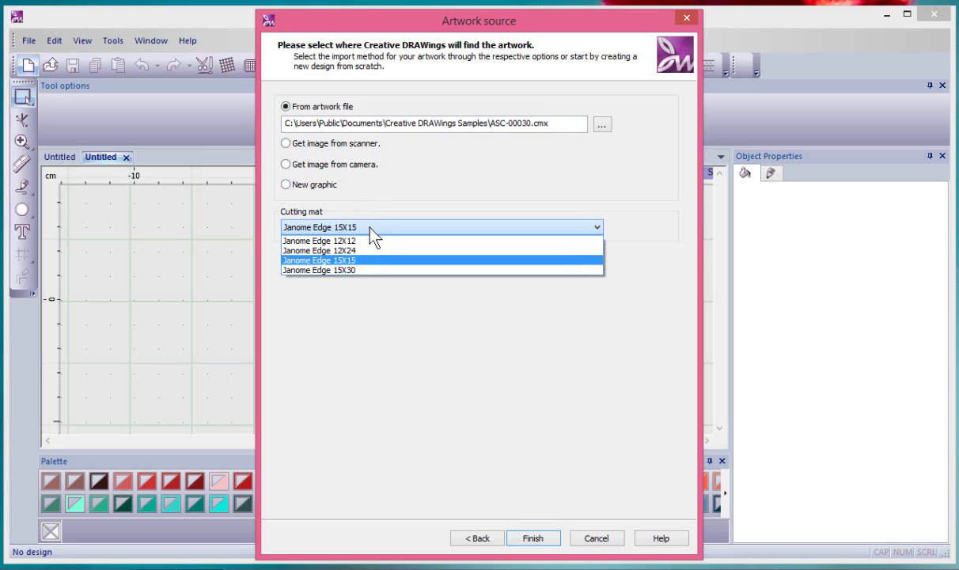
left_click(346, 260)
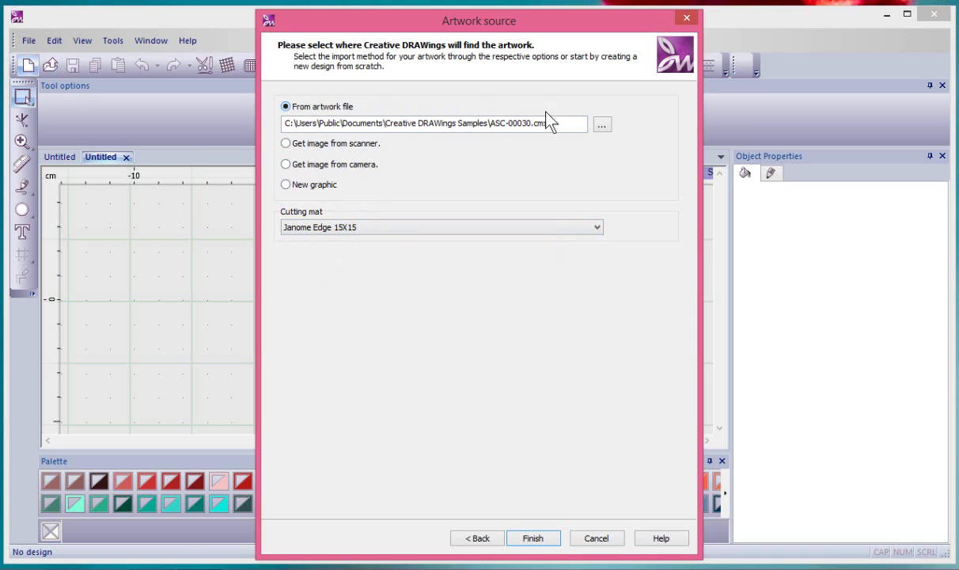
- Browse for an artwork file in the Creative DRAWings Samples folder under Public Documents
left_click(601, 127)
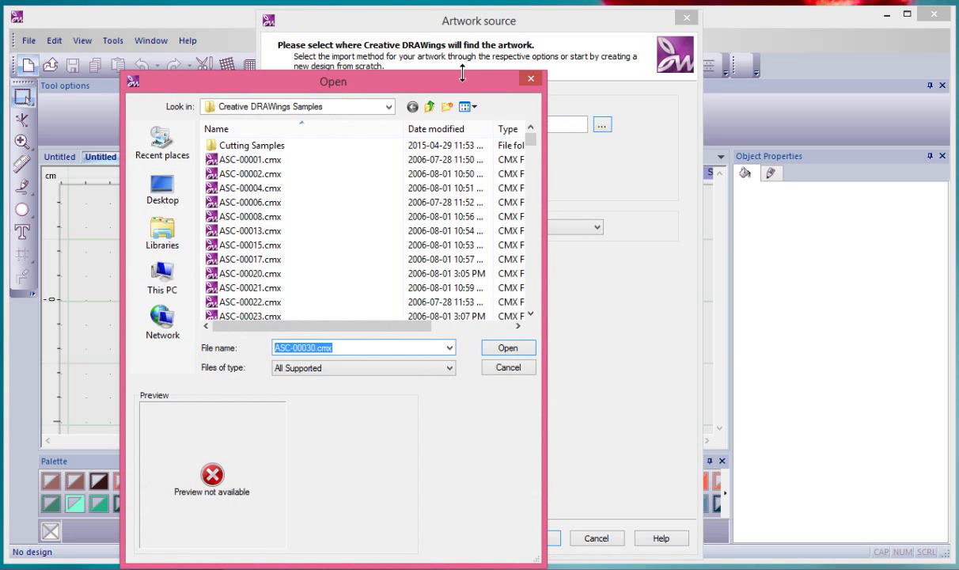
left_click_drag(453, 79, 459, 36)
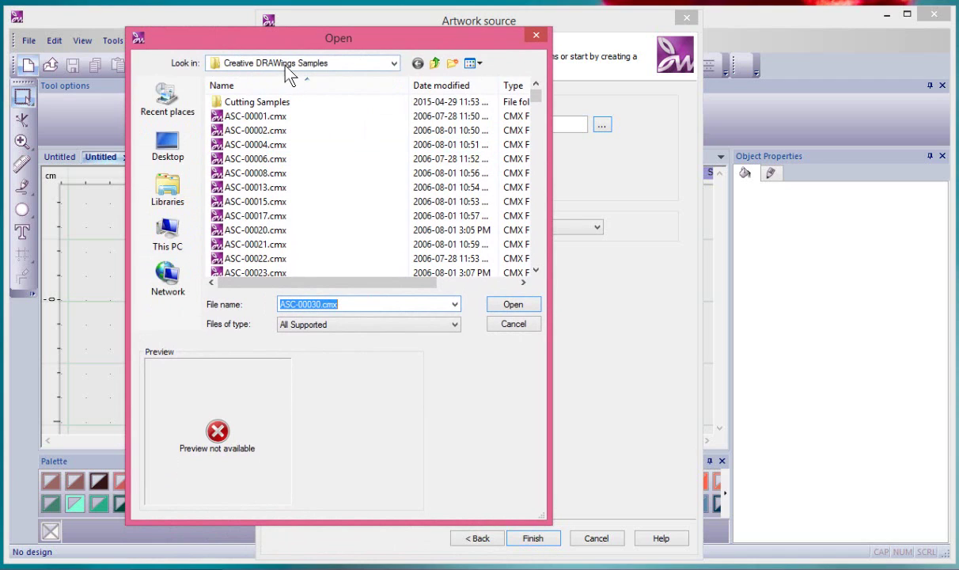
left_click(436, 64)
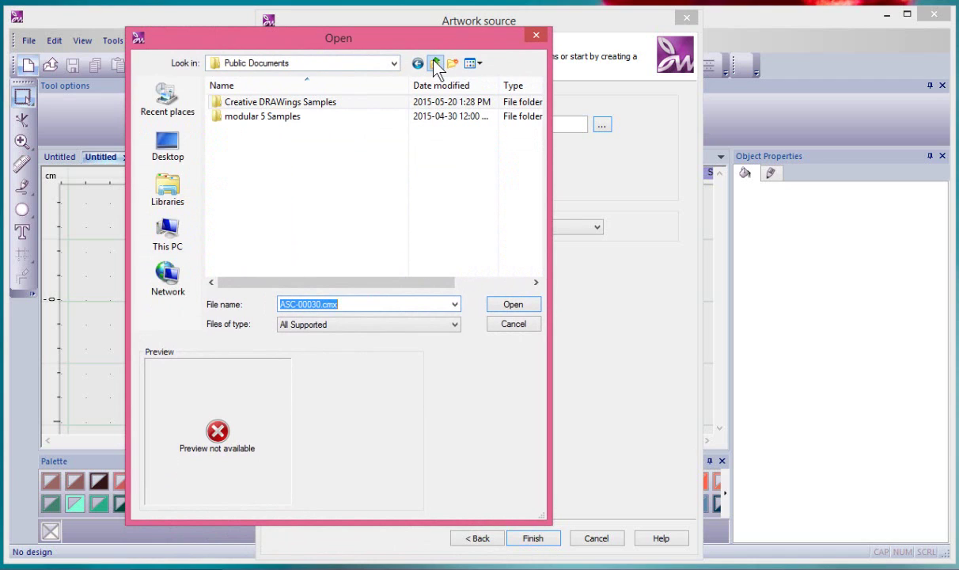
double_click(286, 103)
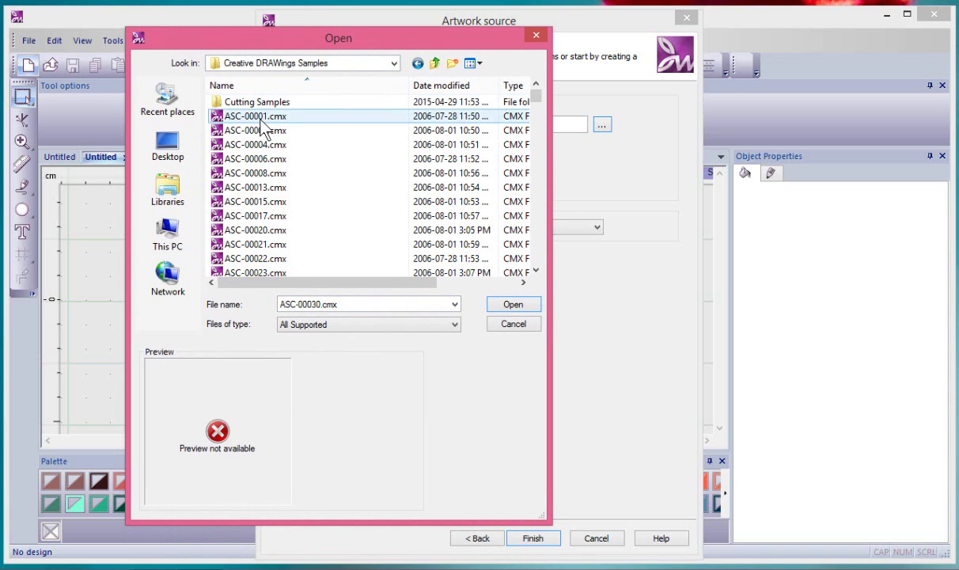
- Go through the sample artwork previews, choose ASC-00029.cmx and create the design from it
left_click(248, 117)
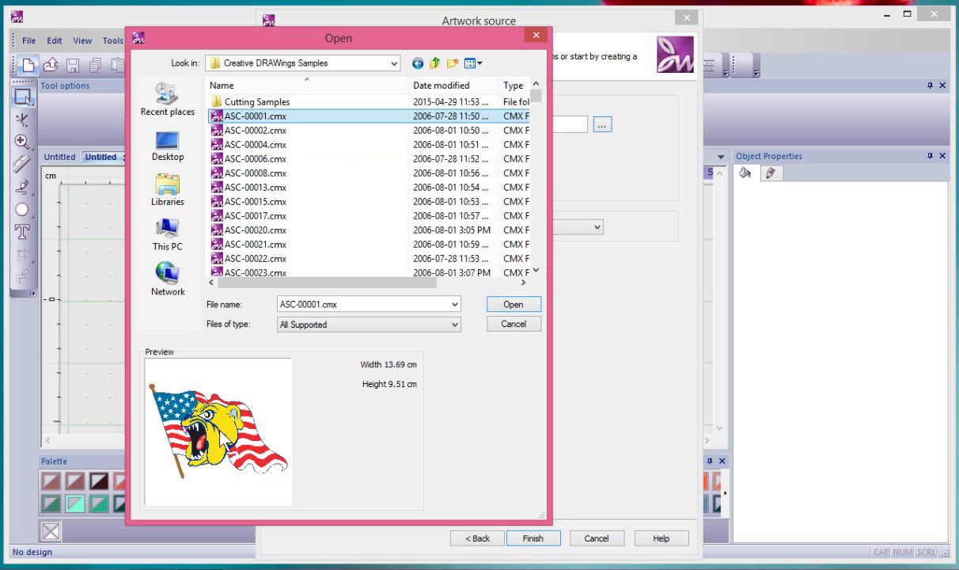
key("Down")
key("Down")
key("Down")
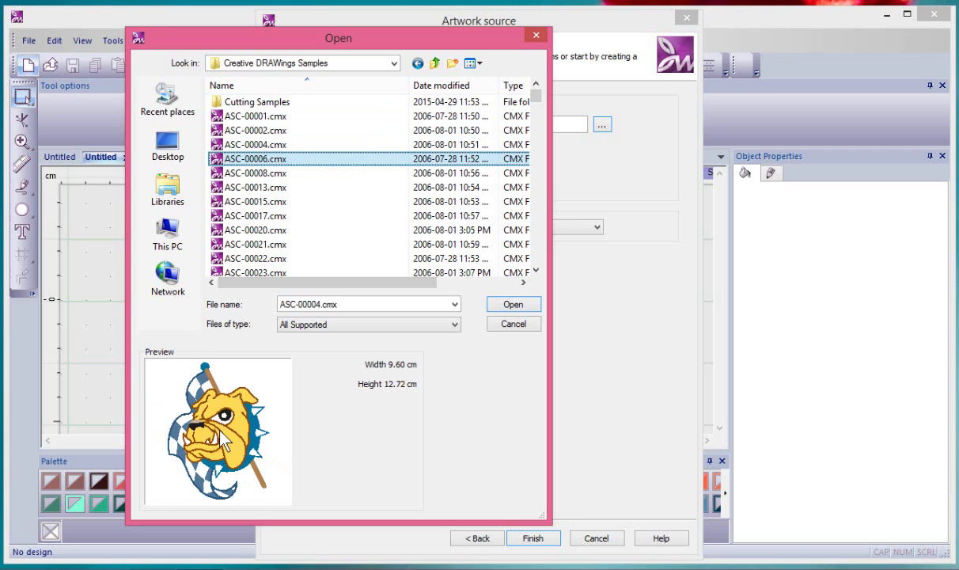
key("Down")
key("Down")
key("Down")
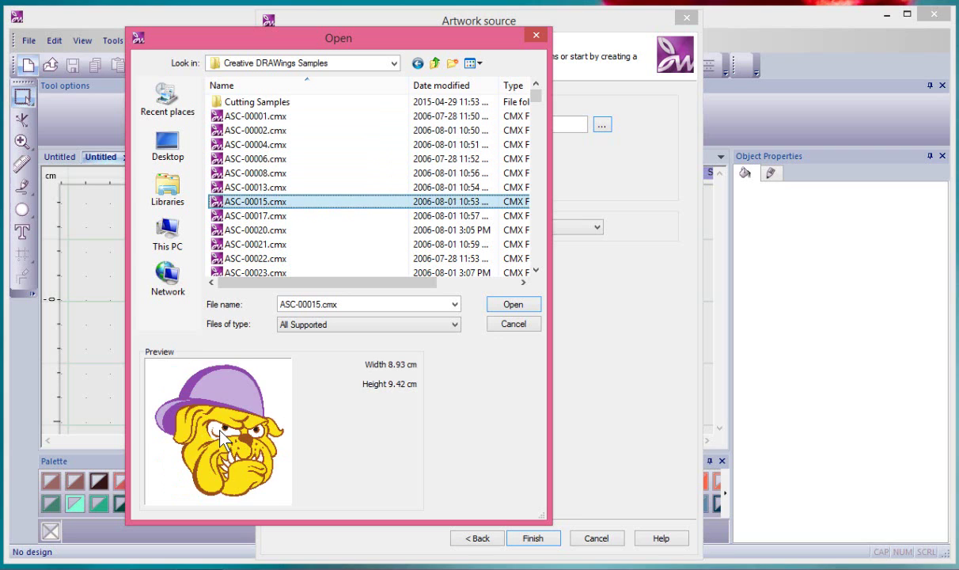
key("Down")
key("Down")
key("Down")
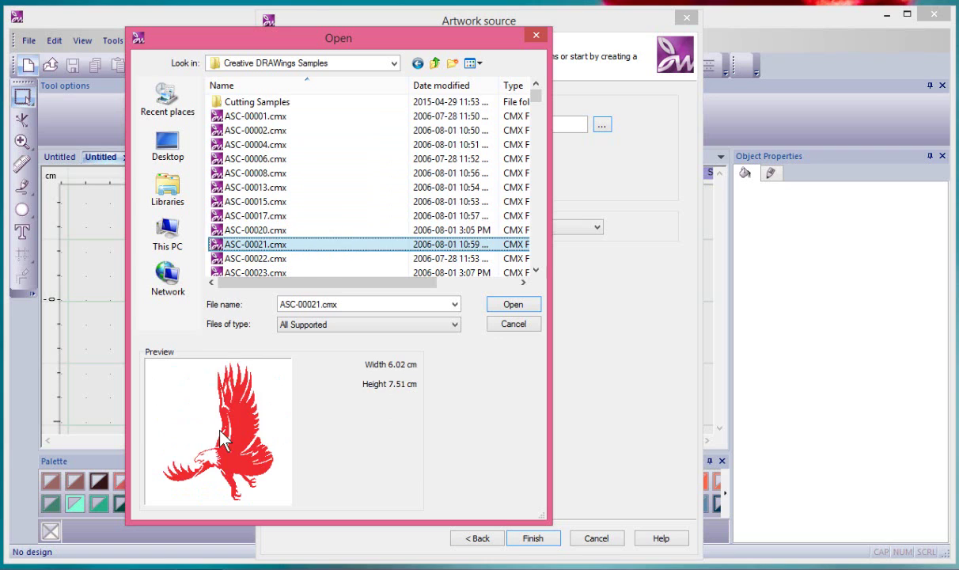
key("Down")
key("Down")
key("Down")
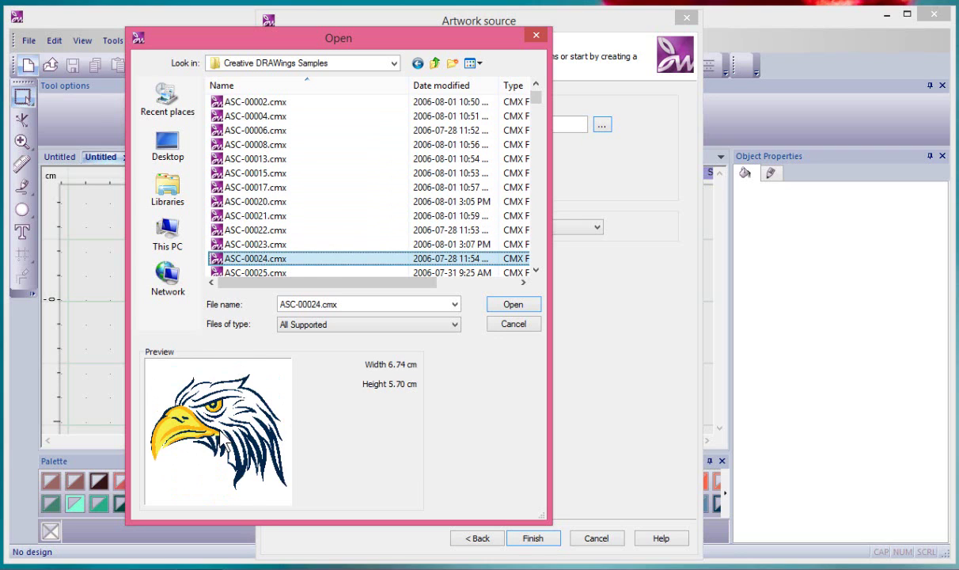
key("Down")
key("Down")
key("Down")
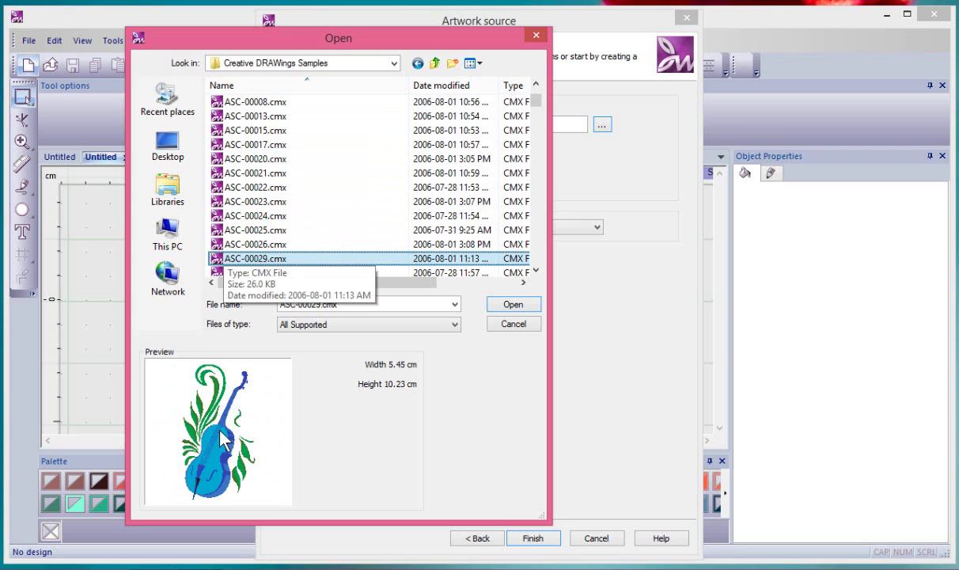
left_click(514, 310)
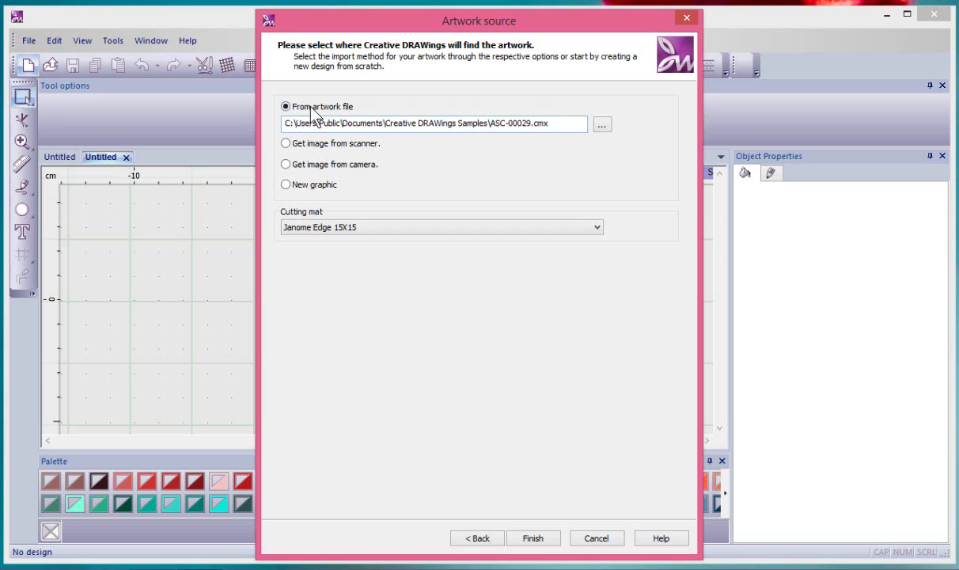
left_click(539, 539)
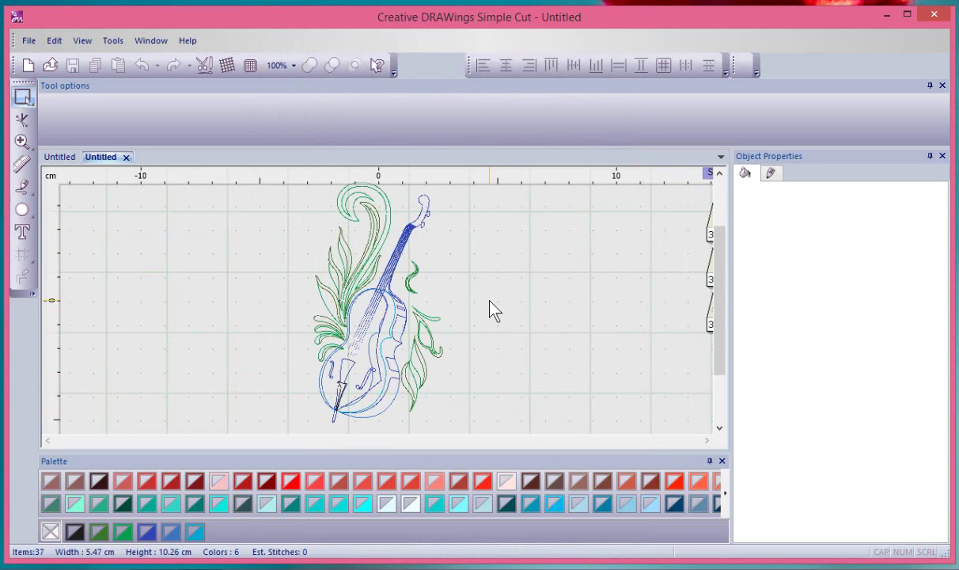
- Select the cello body outline to examine its Cut outline properties, and clear the selection
left_click(393, 335)
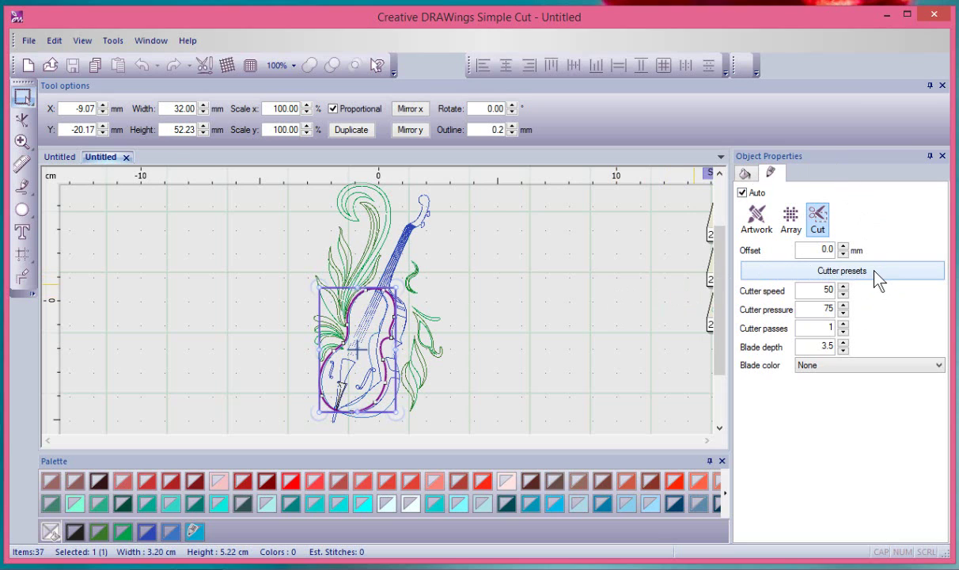
left_click(538, 275)
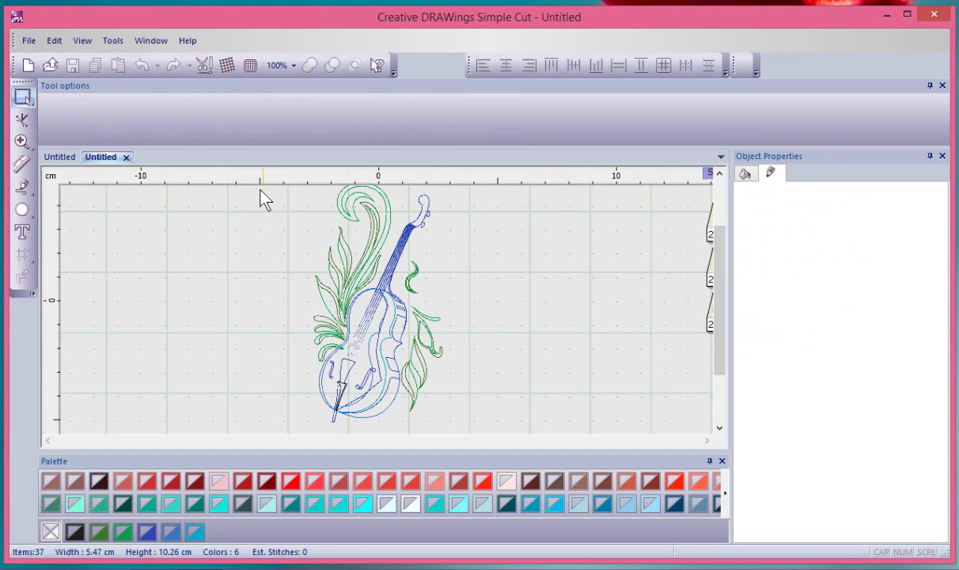
- Start another new design with the Paint technique added to Cut and continue to the fabric choice
left_click(29, 67)
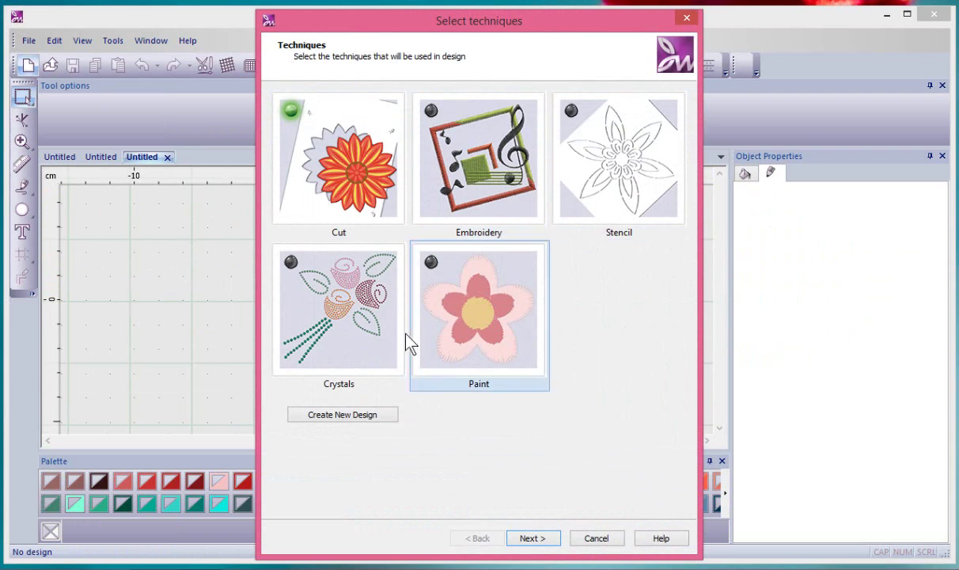
left_click(501, 319)
left_click(530, 539)
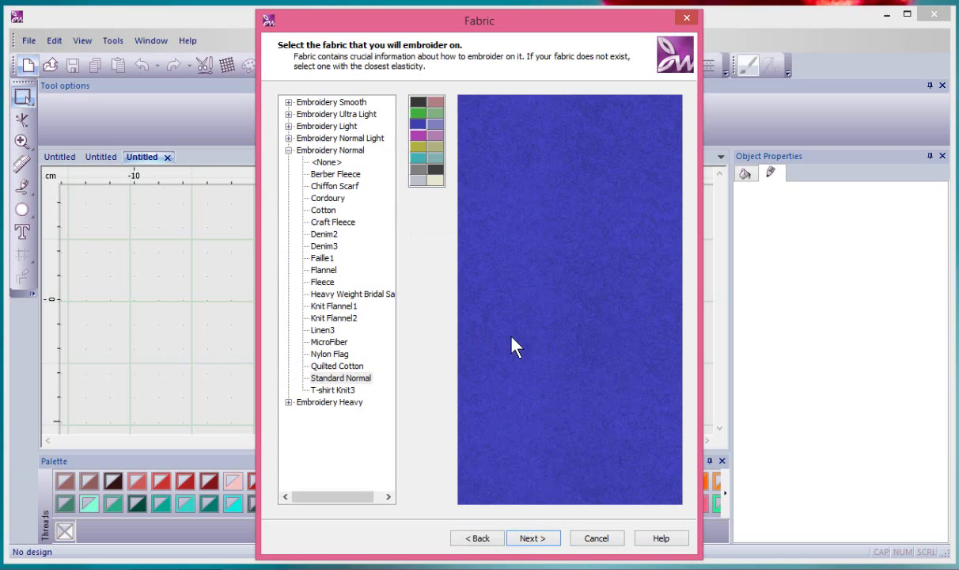
- Choose the Standard Normal fabric in cream and continue to the artwork source
left_click(361, 380)
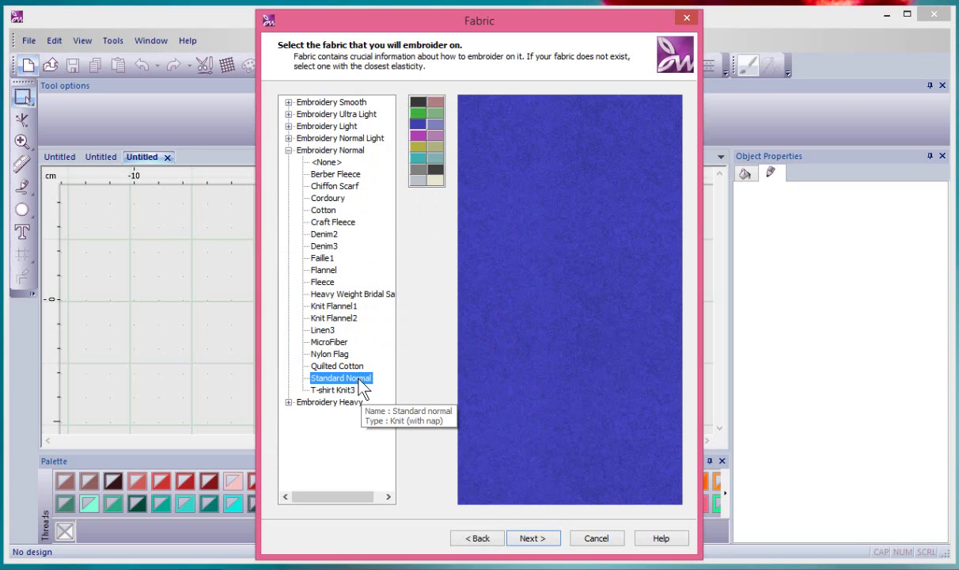
left_click(435, 181)
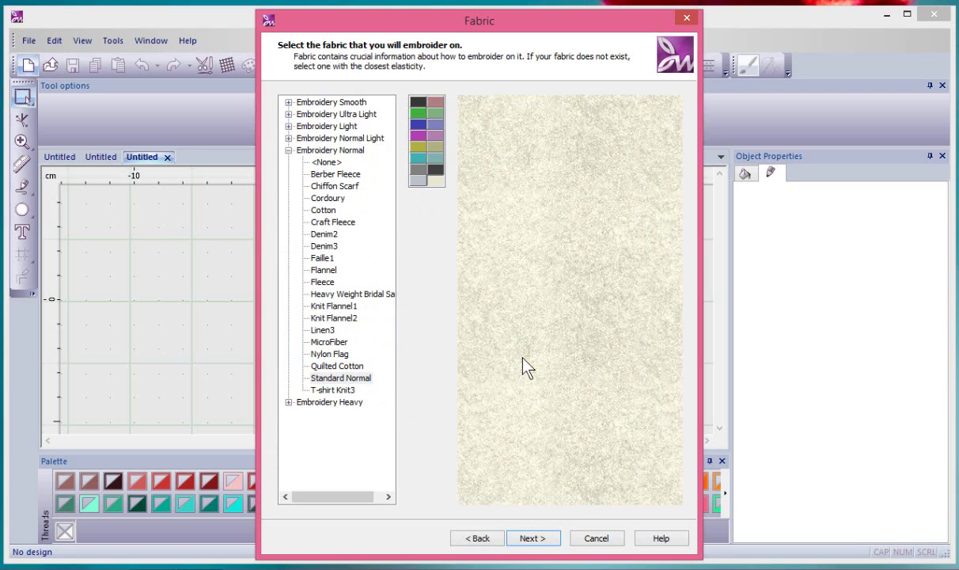
left_click(536, 541)
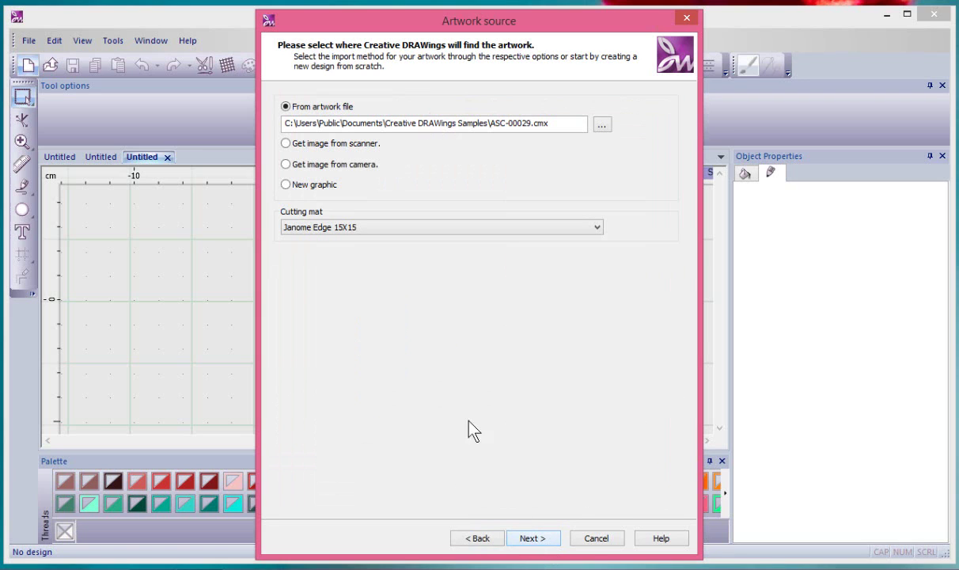
- Browse the sample artwork previews, choose ASC-00030.cmx as the artwork file and continue to the color reduction
left_click(602, 125)
left_click(237, 258)
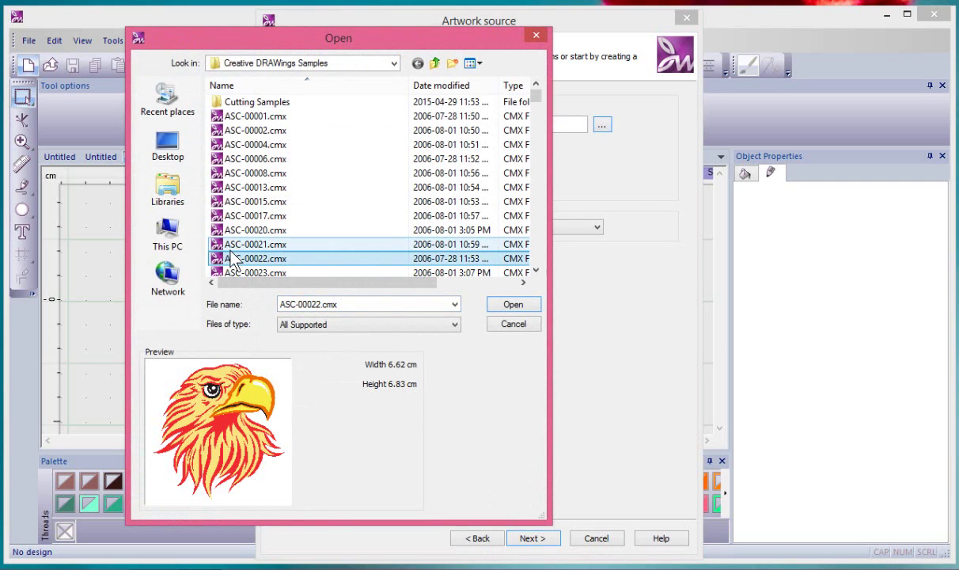
key("Down")
key("Down")
key("Down")
key("Down")
key("Down")
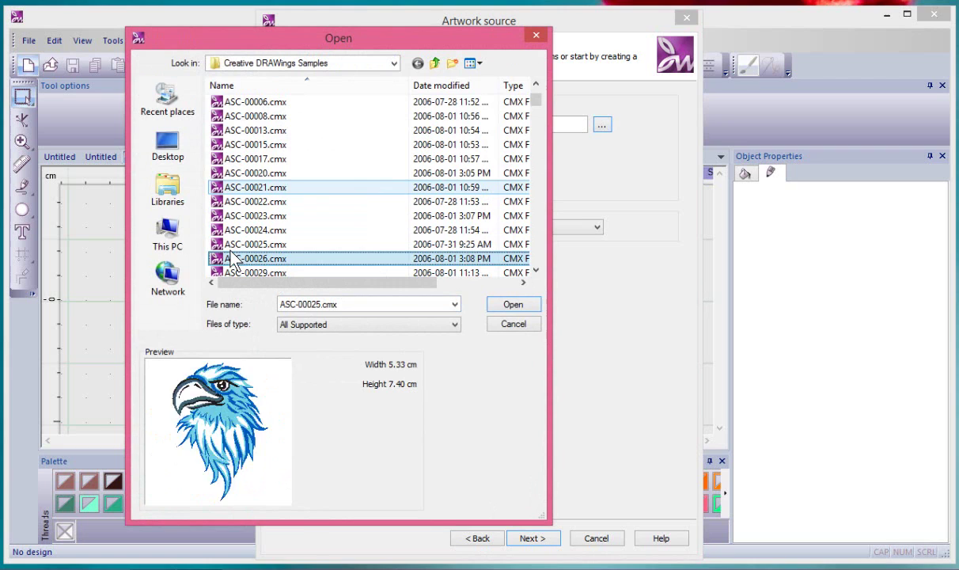
key("Down")
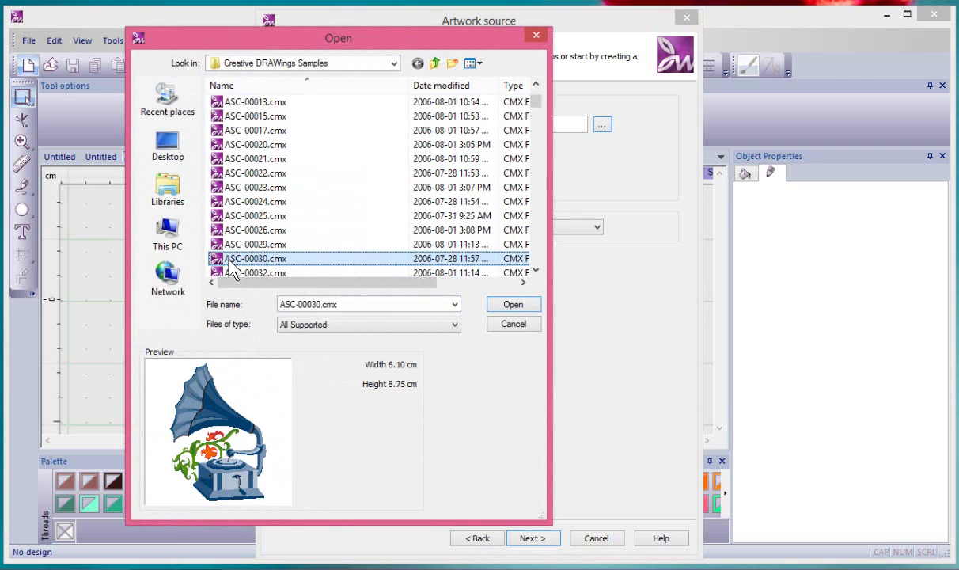
left_click(514, 306)
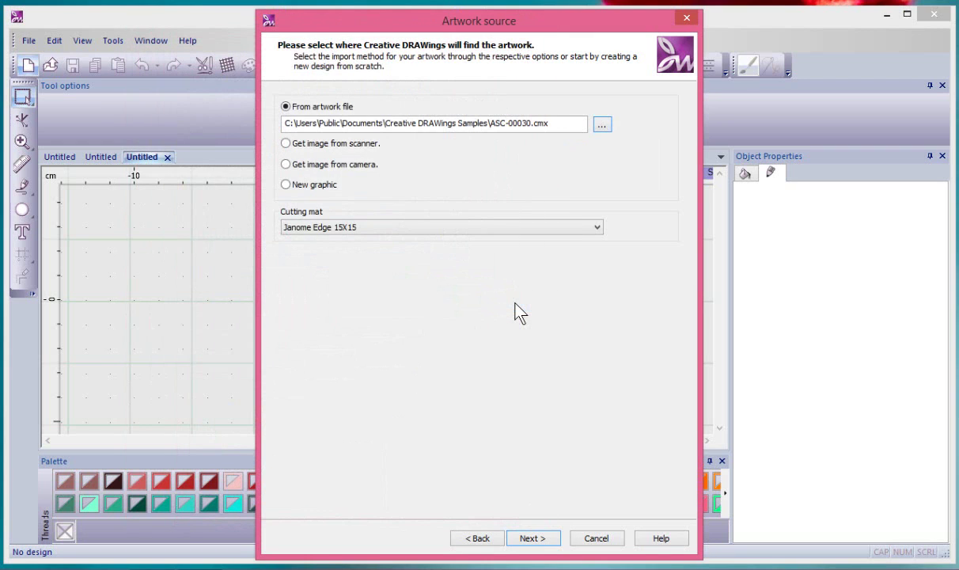
left_click(538, 539)
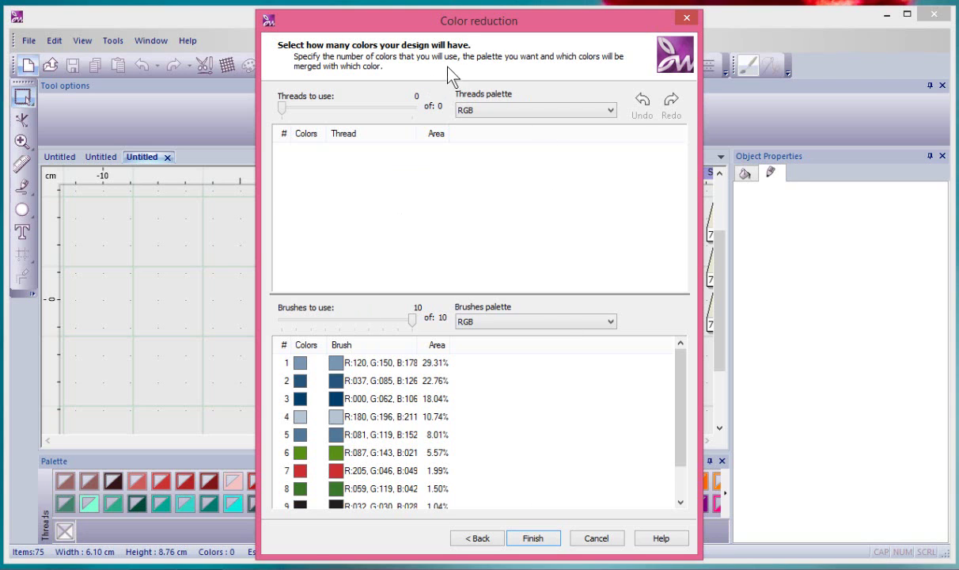
- Try reducing the brushes to 6, restore them to 10 and finish creating the gramophone design
left_click_drag(433, 20, 620, 7)
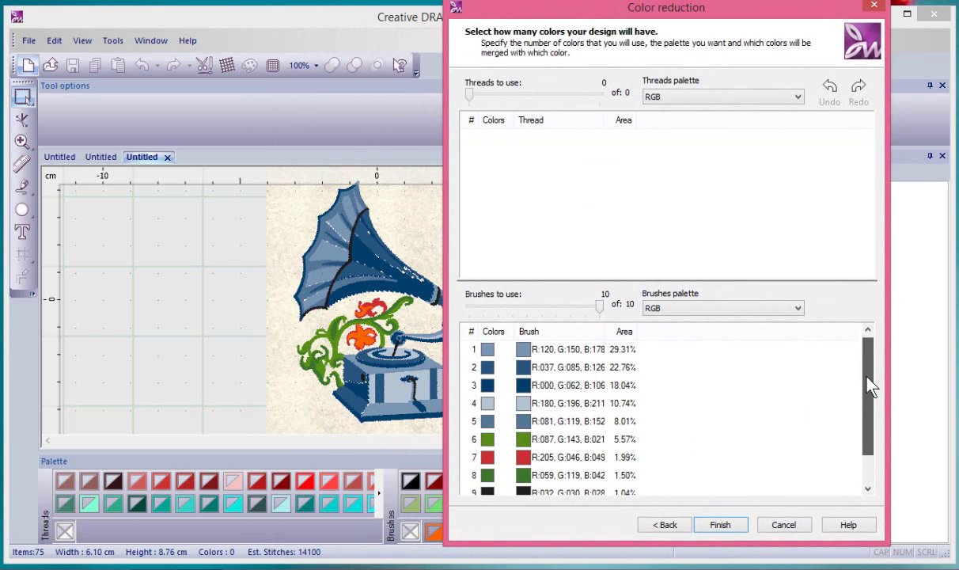
mouse_move(871, 385)
left_mouse_down()
mouse_move(871, 417)
mouse_move(873, 328)
left_mouse_up()
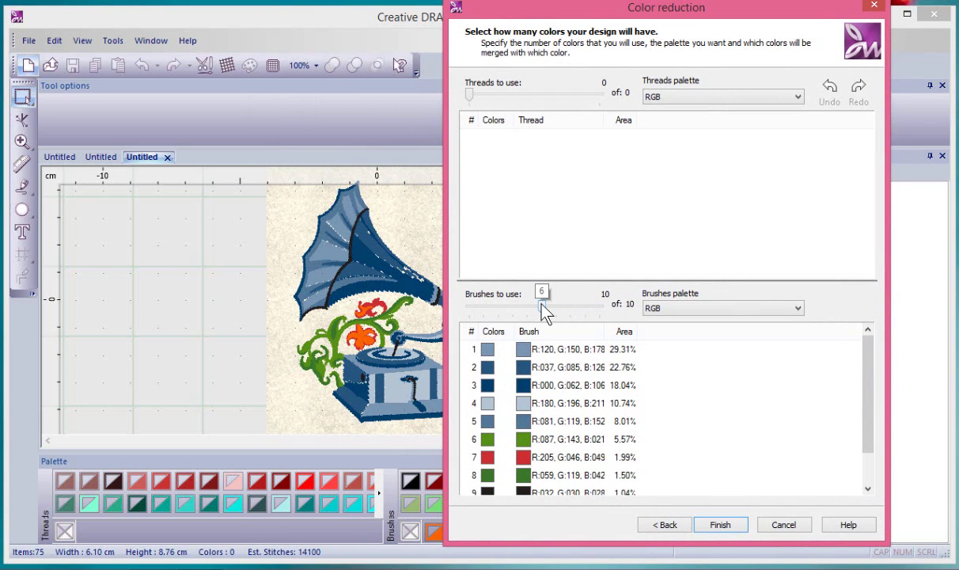
left_click_drag(545, 313, 612, 311)
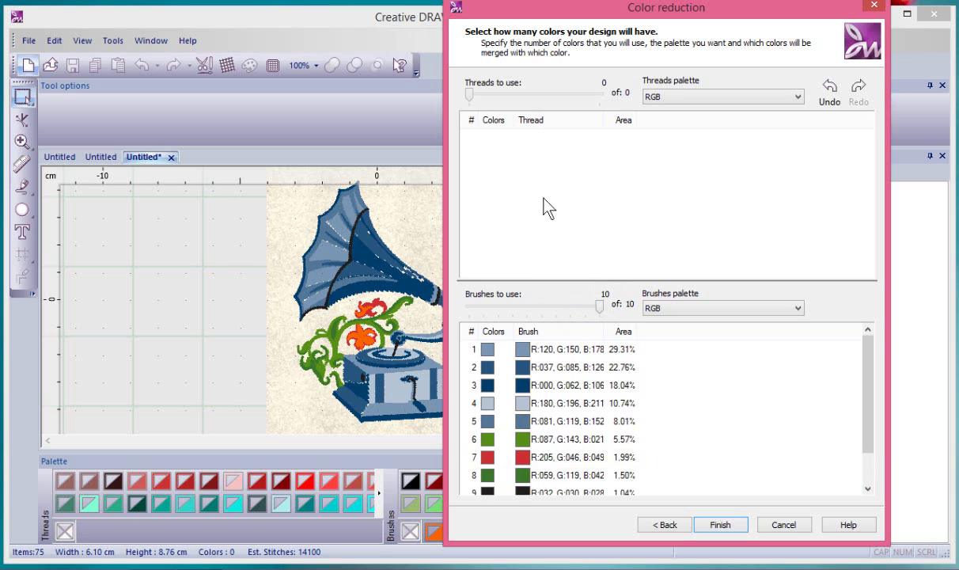
left_click(722, 527)
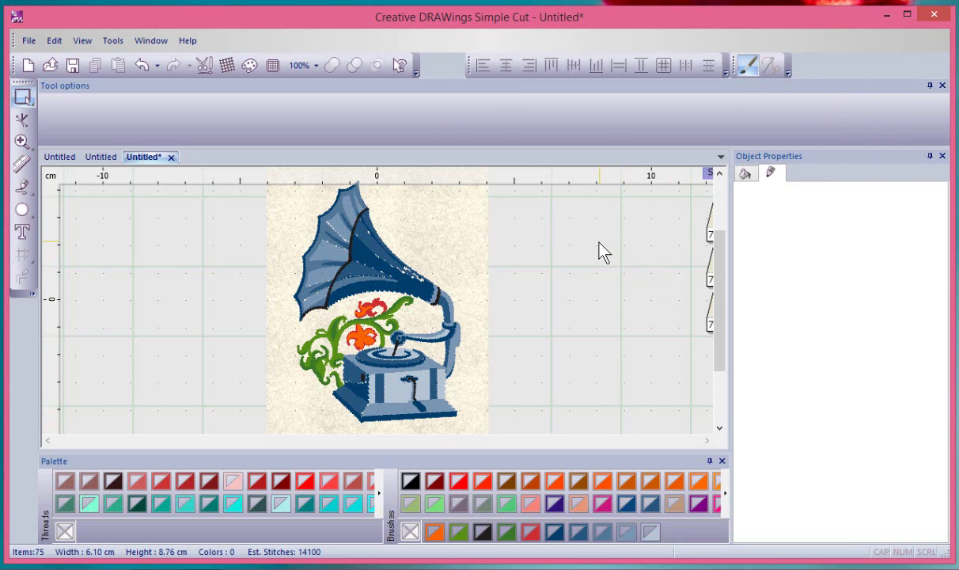
left_click(29, 41)
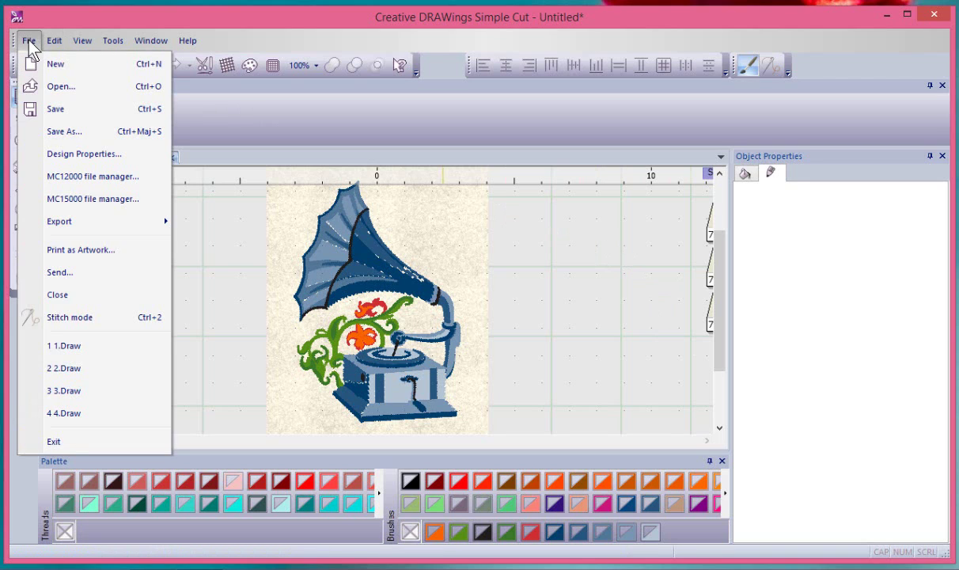
mouse_move(76, 220)
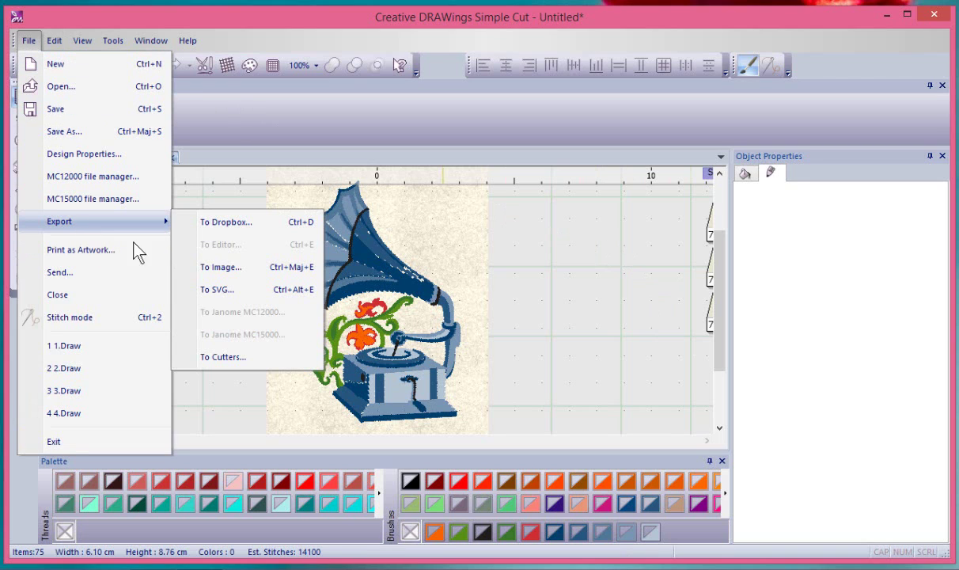
left_click(614, 287)
- Select the dark blue part of the gramophone horn to examine its available fill types, and clear the selection
left_click(359, 275)
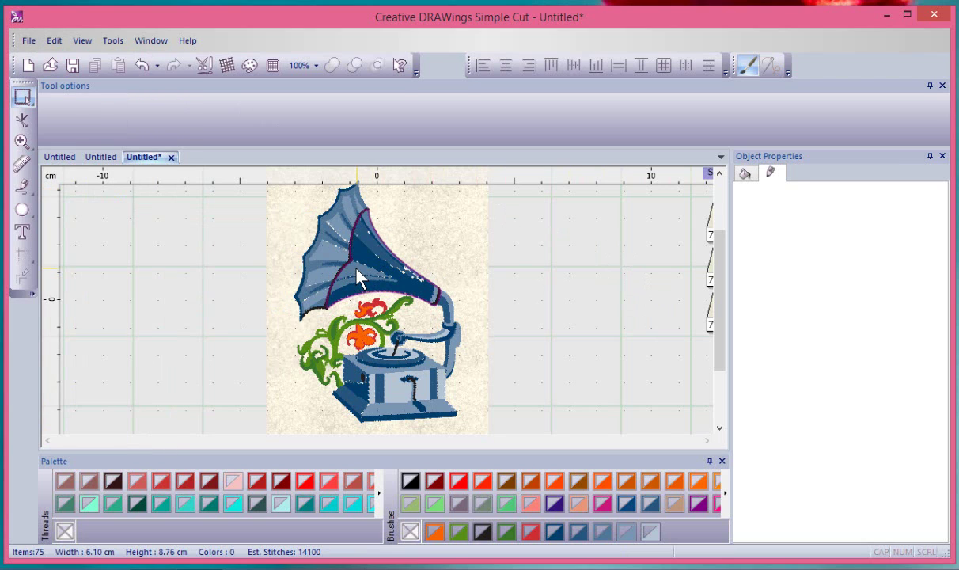
left_click(358, 277)
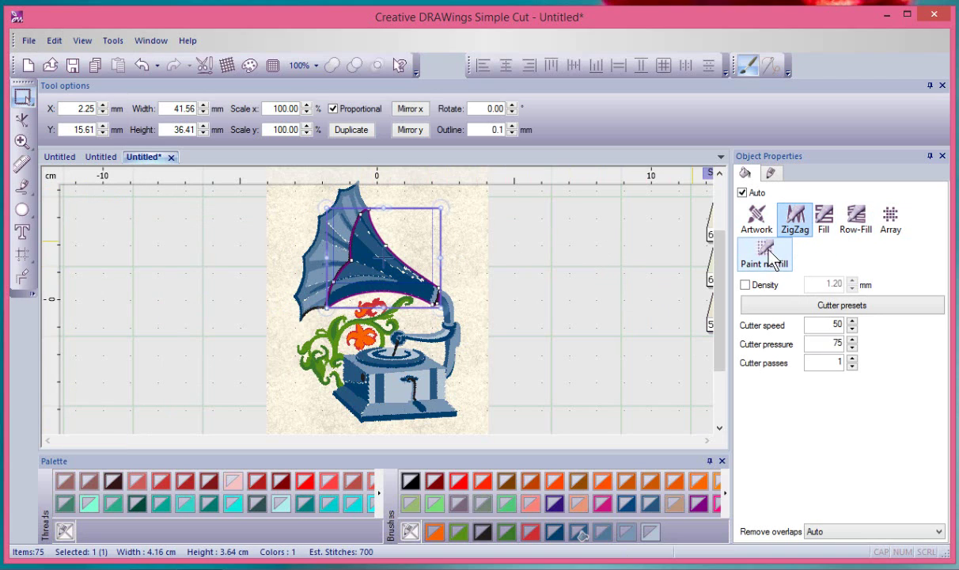
left_click(530, 295)
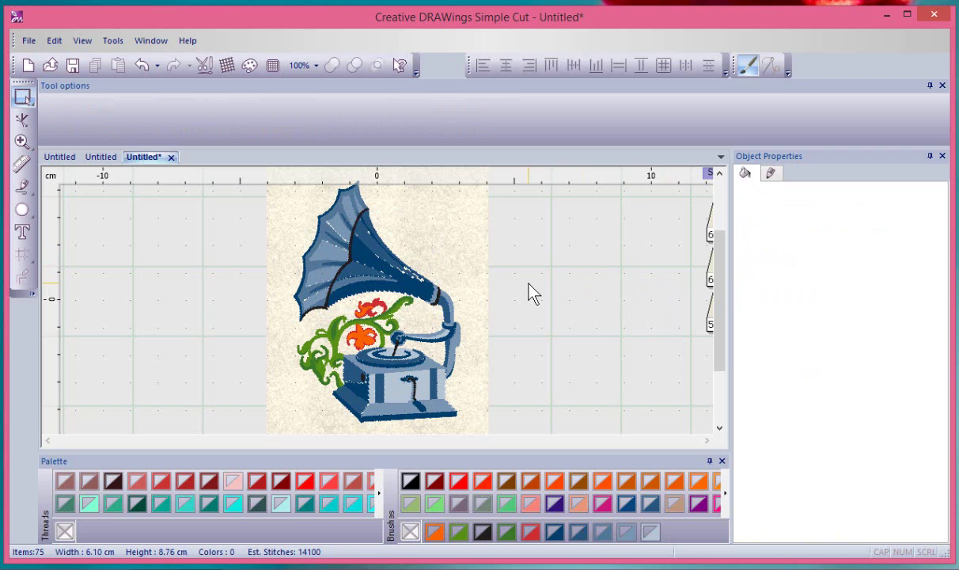
- Add the Embroidery, Stencil and Crystals techniques to the gramophone design alongside Cut and Paint
scroll(532, 295, "down", 3)
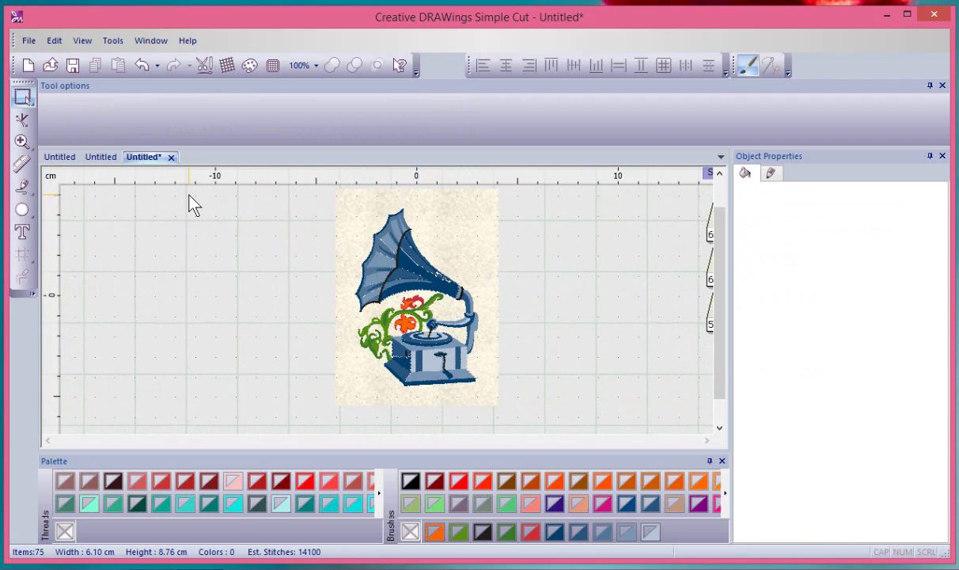
left_click(204, 65)
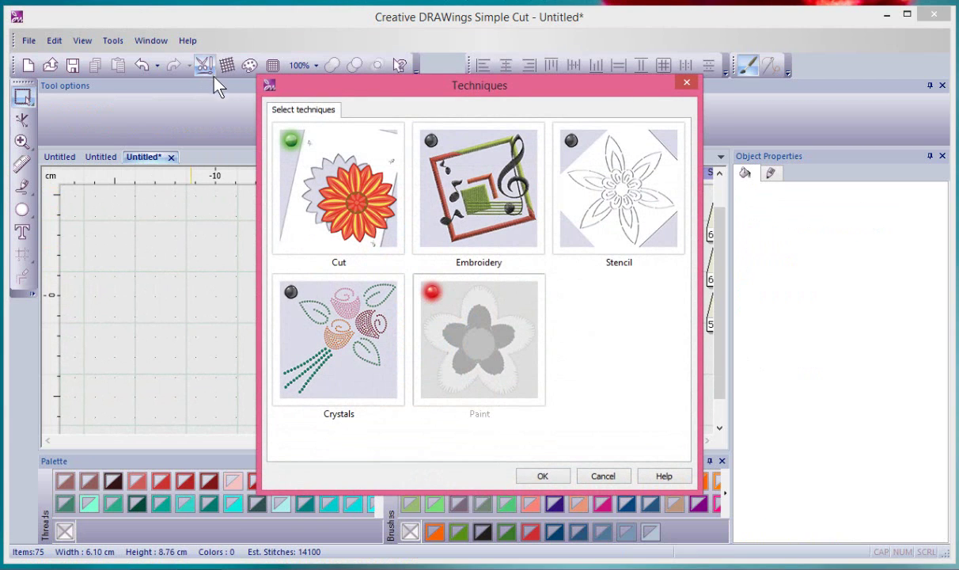
left_click_drag(395, 92, 546, 63)
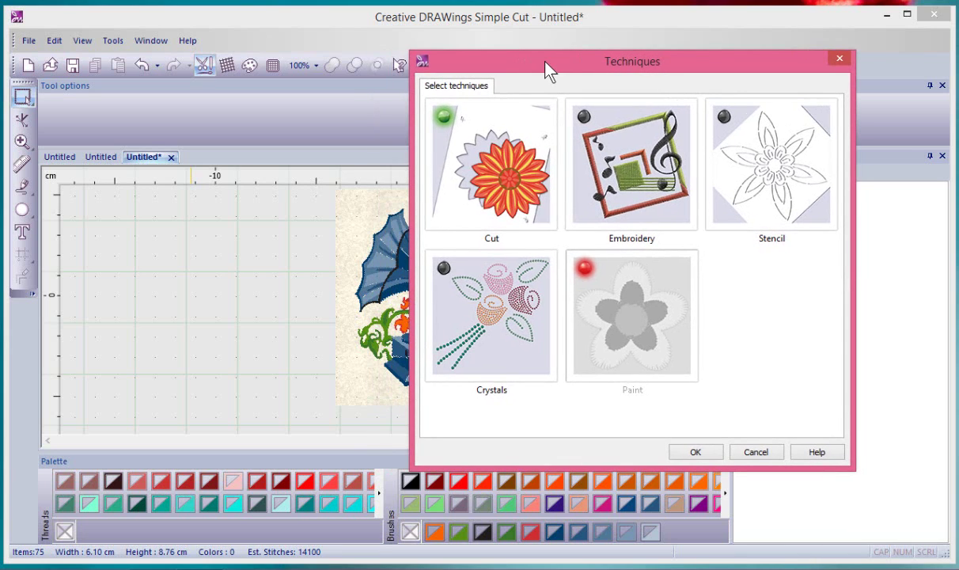
left_click(475, 138)
left_click(610, 162)
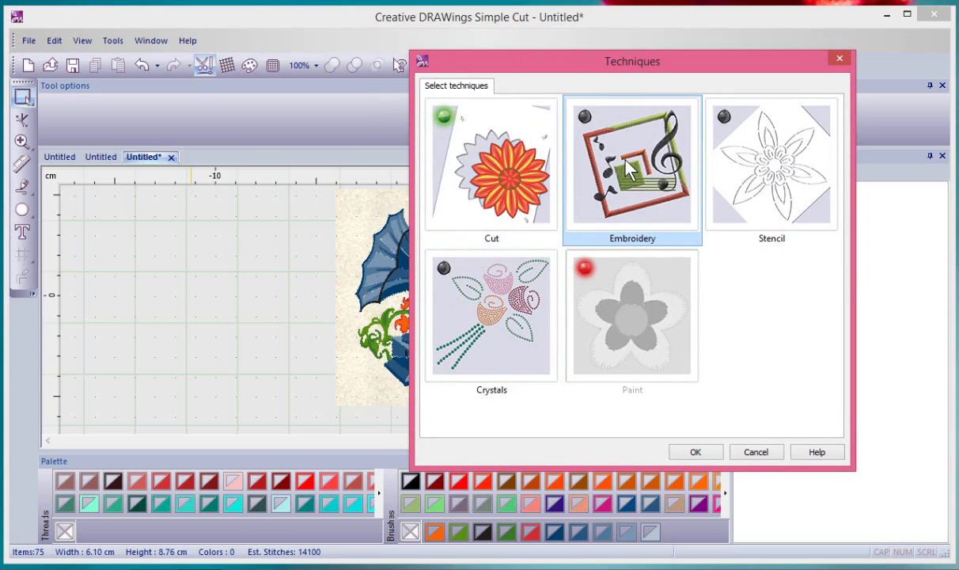
left_click(761, 172)
left_click(484, 305)
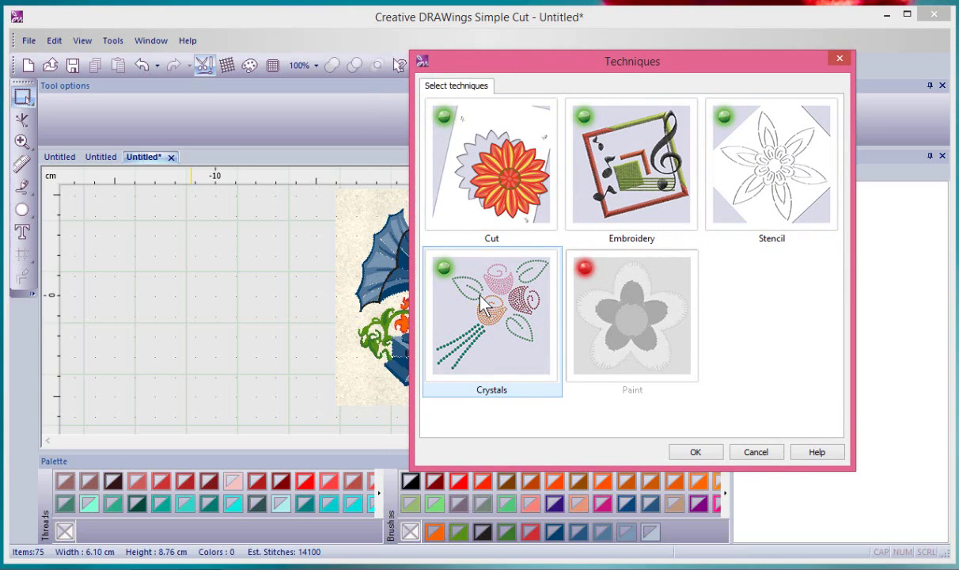
left_click(695, 451)
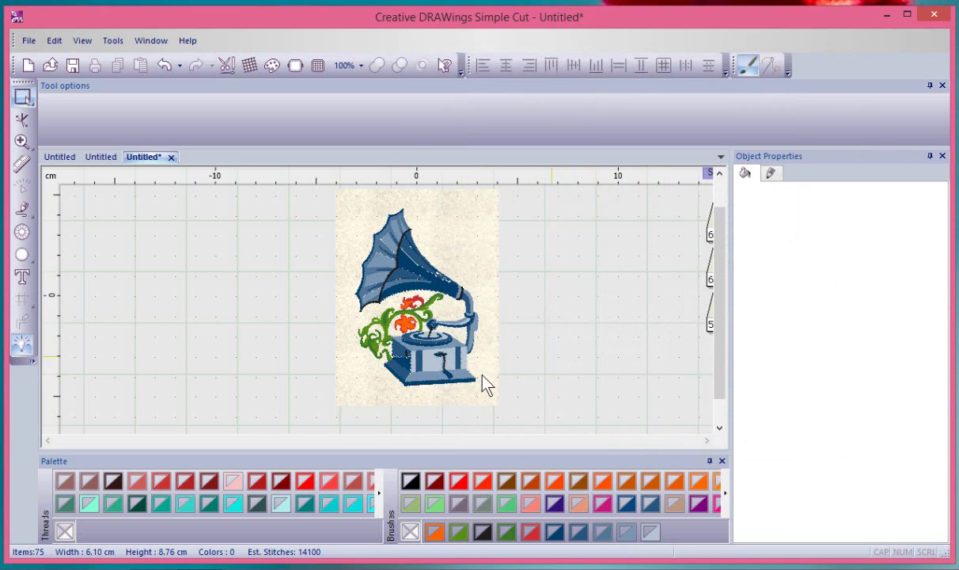
- Select the front panel of the gramophone box to examine the fill types now offered, and clear the selection
left_click(436, 364)
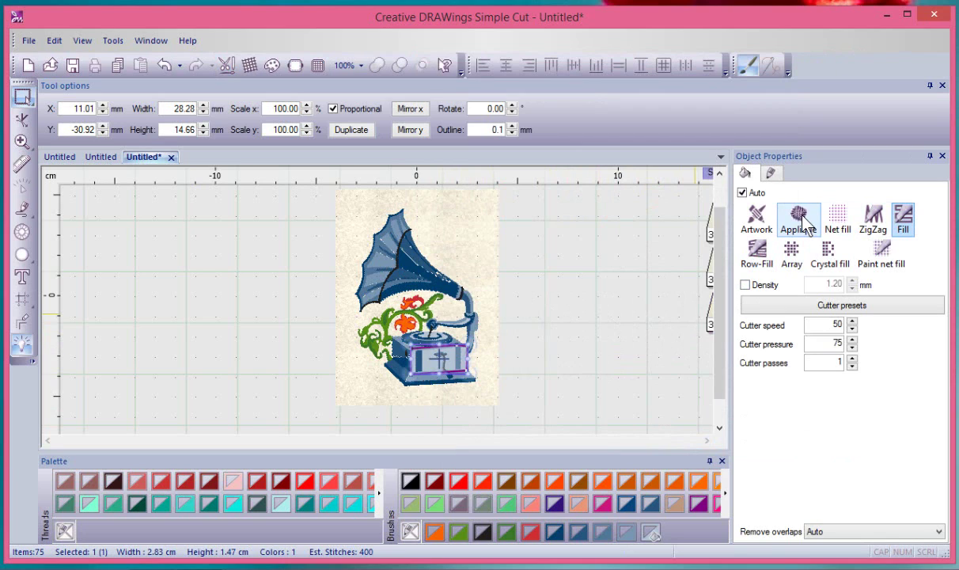
left_click(534, 302)
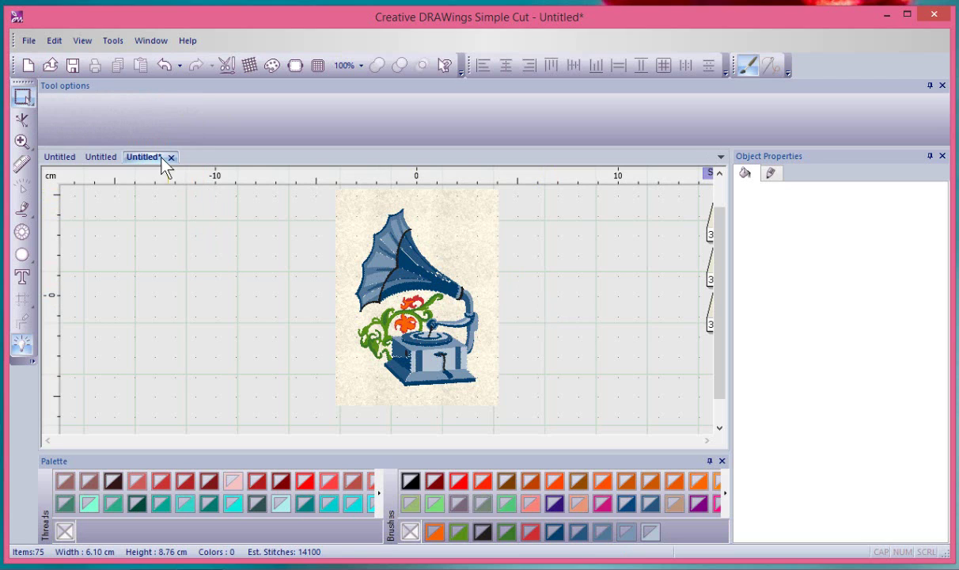
- Switch among the empty, cello and gramophone designs to compare their available tools, ending on the cello design
left_click(104, 157)
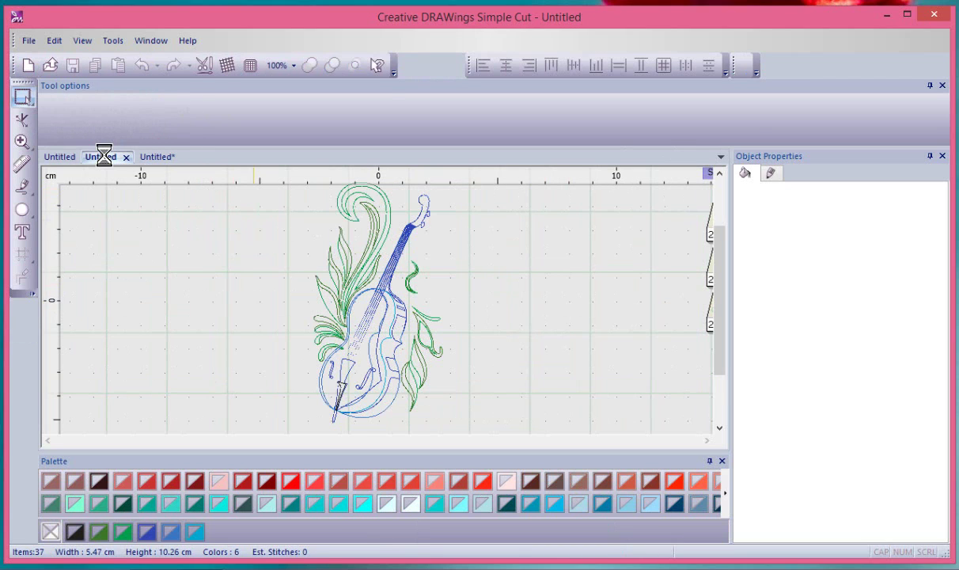
left_click(60, 161)
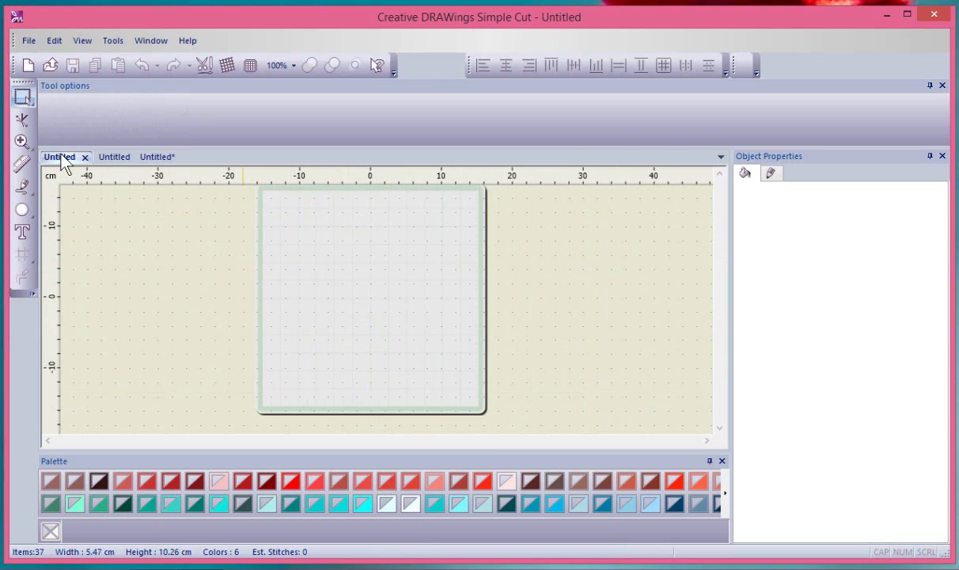
left_click(114, 157)
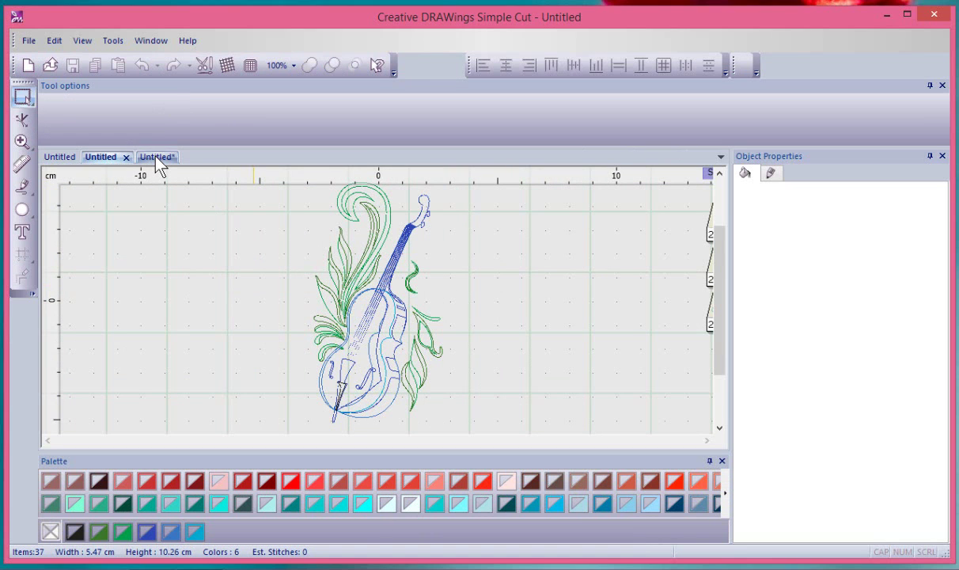
left_click(155, 157)
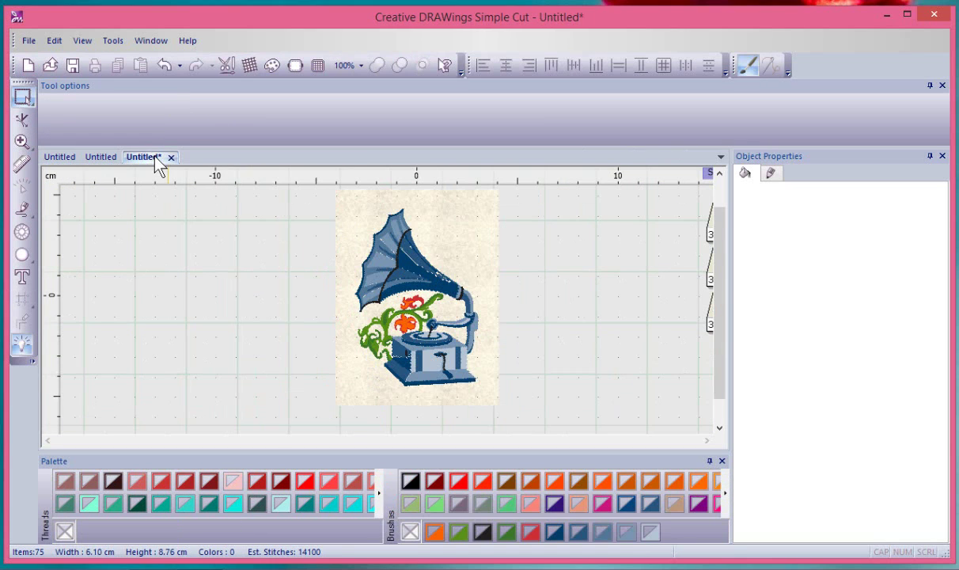
left_click(102, 156)
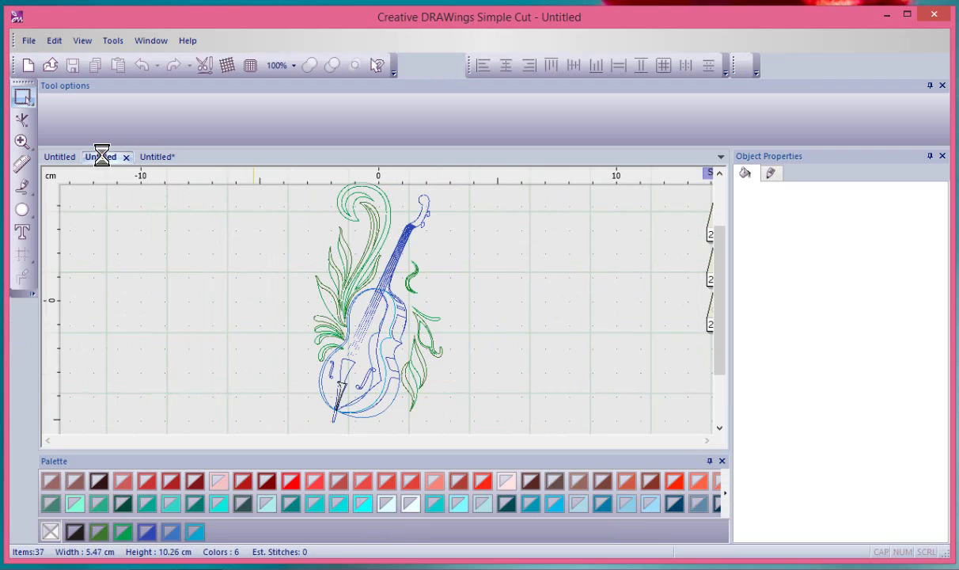